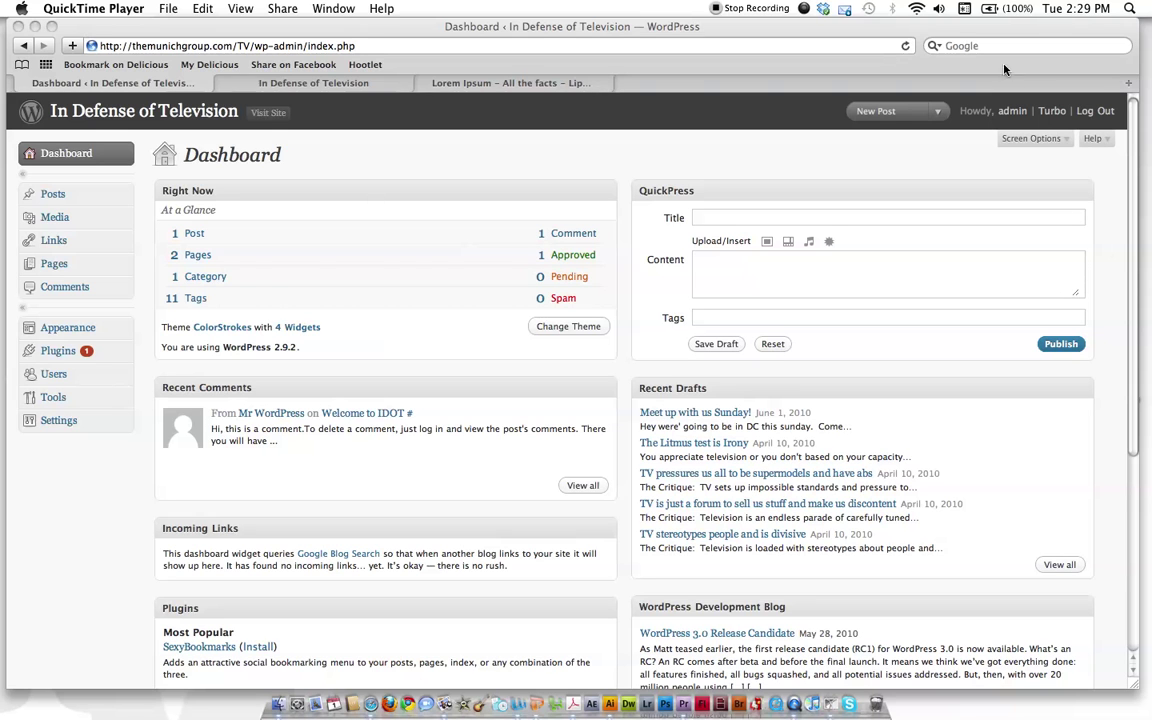
# - Bring Safari to the front and expand the Pages menu in the WordPress sidebar
pyautogui.click(928, 28)
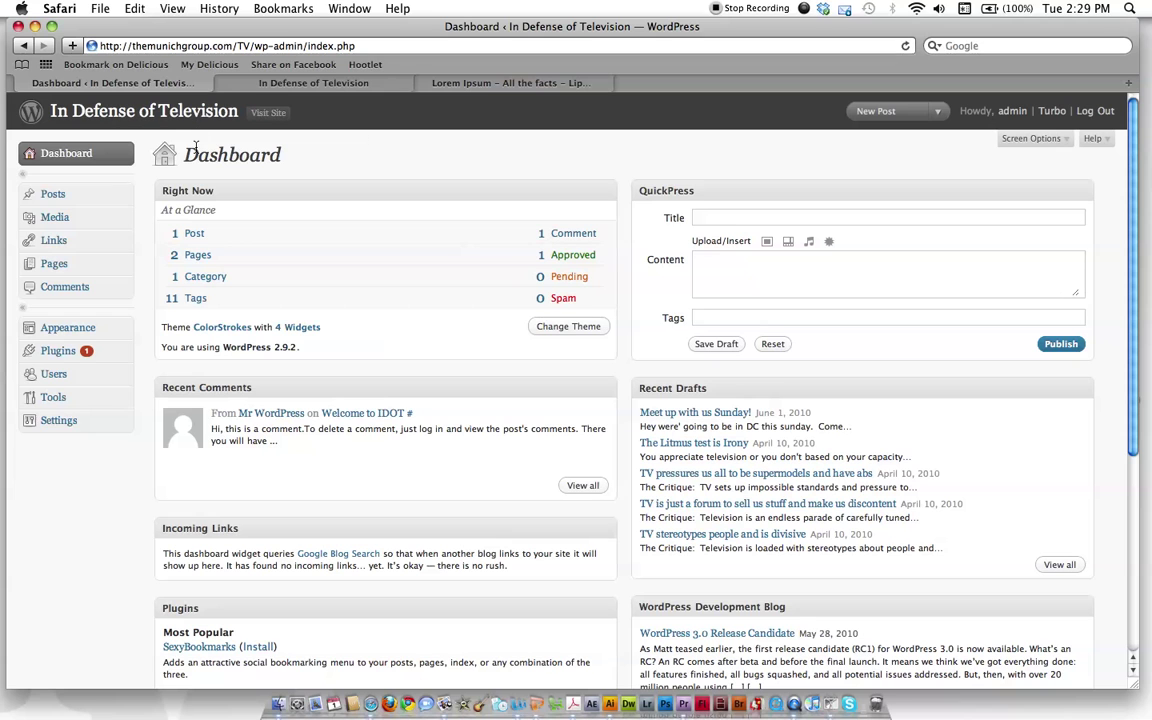
pyautogui.click(126, 266)
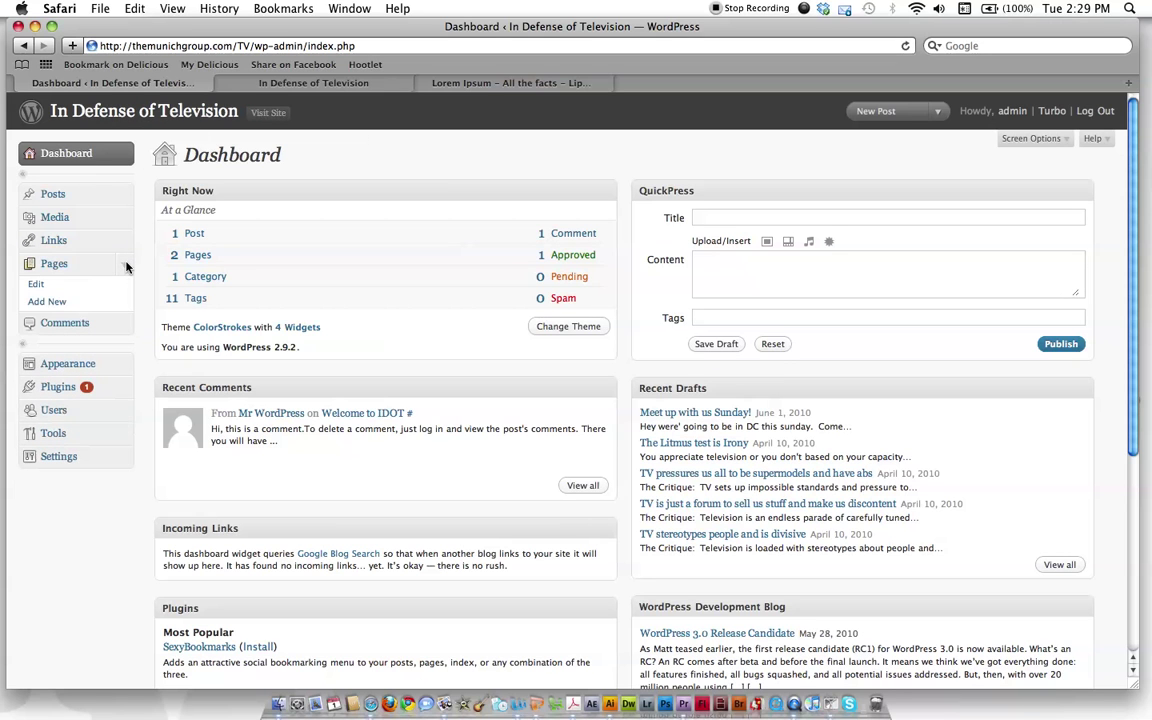
# - Start a new page titled 'Seminars and Events' and place the cursor in its body
pyautogui.click(55, 303)
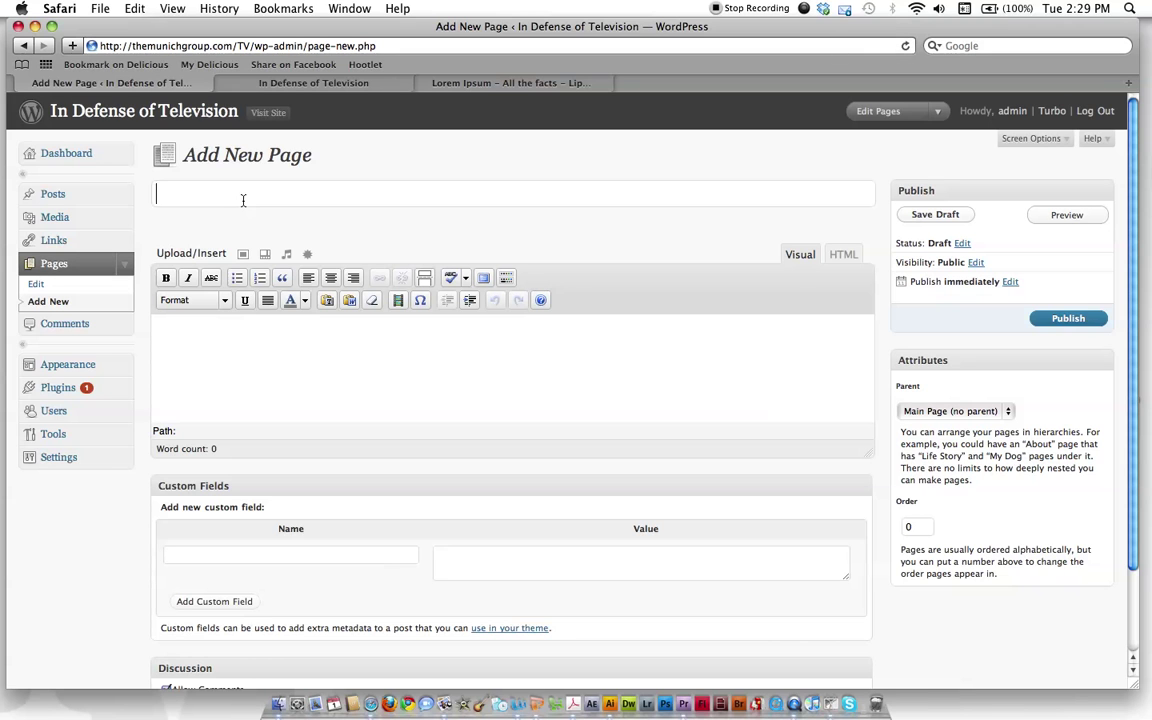
pyautogui.write('Seminars and Events')
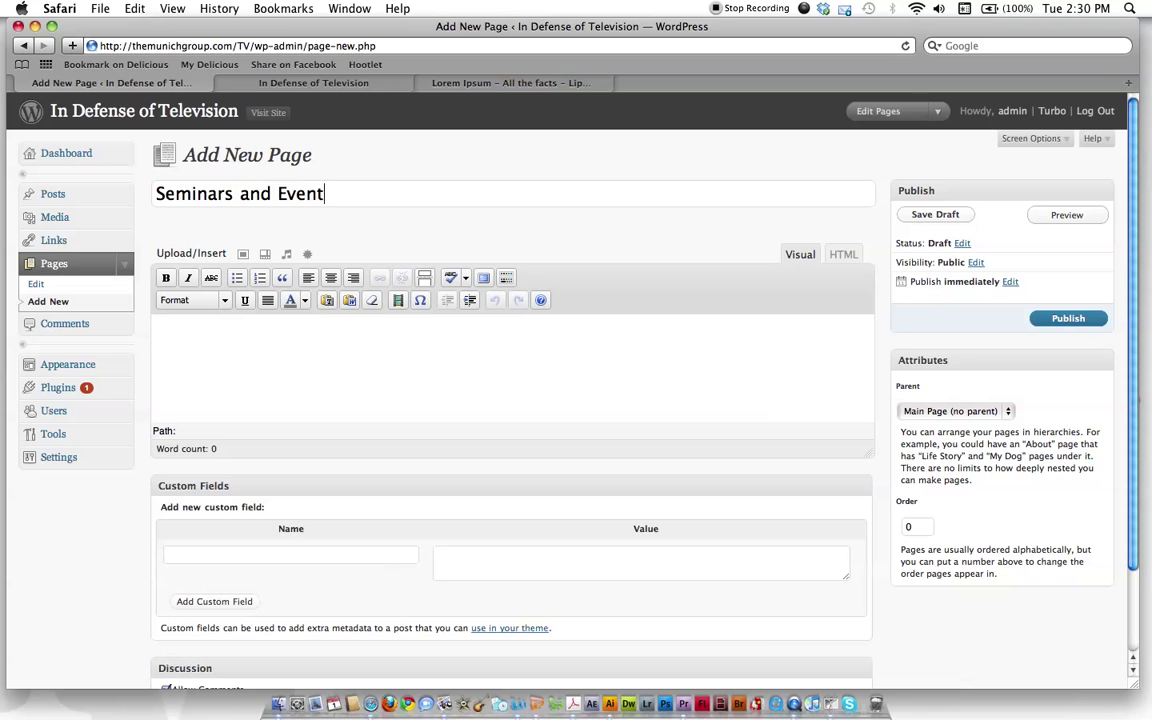
pyautogui.click(260, 342)
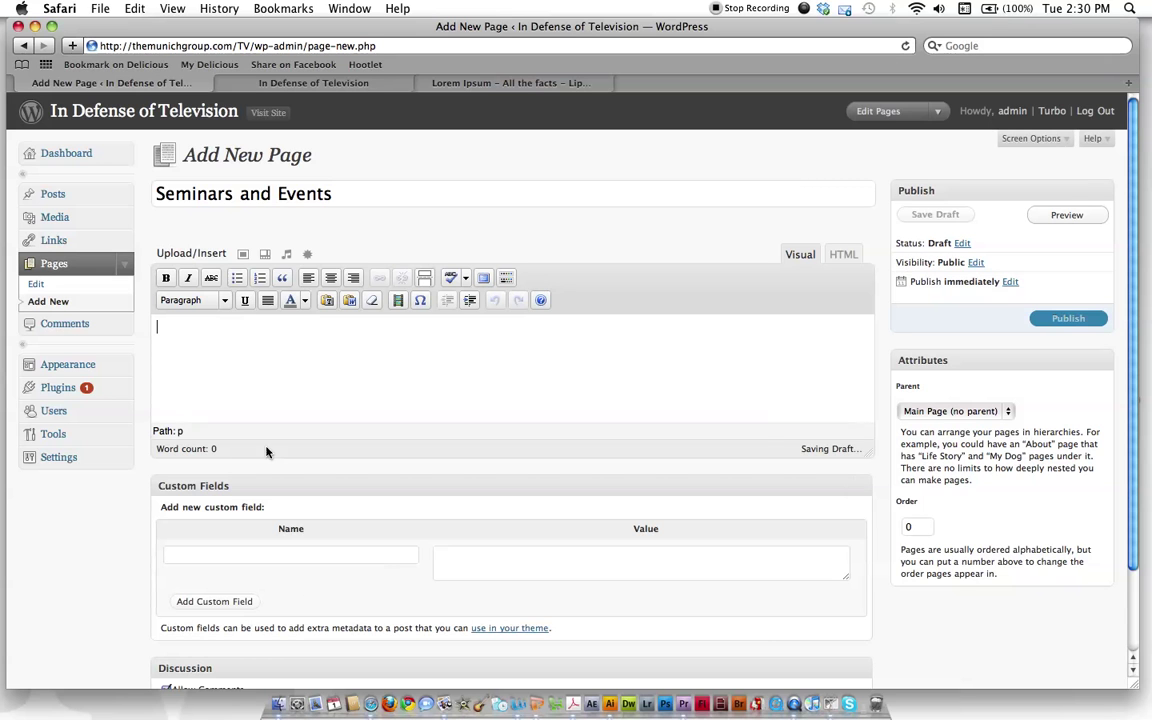
# - Toggle the Kitchen Sink second toolbar row on and off, leaving it visible
pyautogui.click(506, 277)
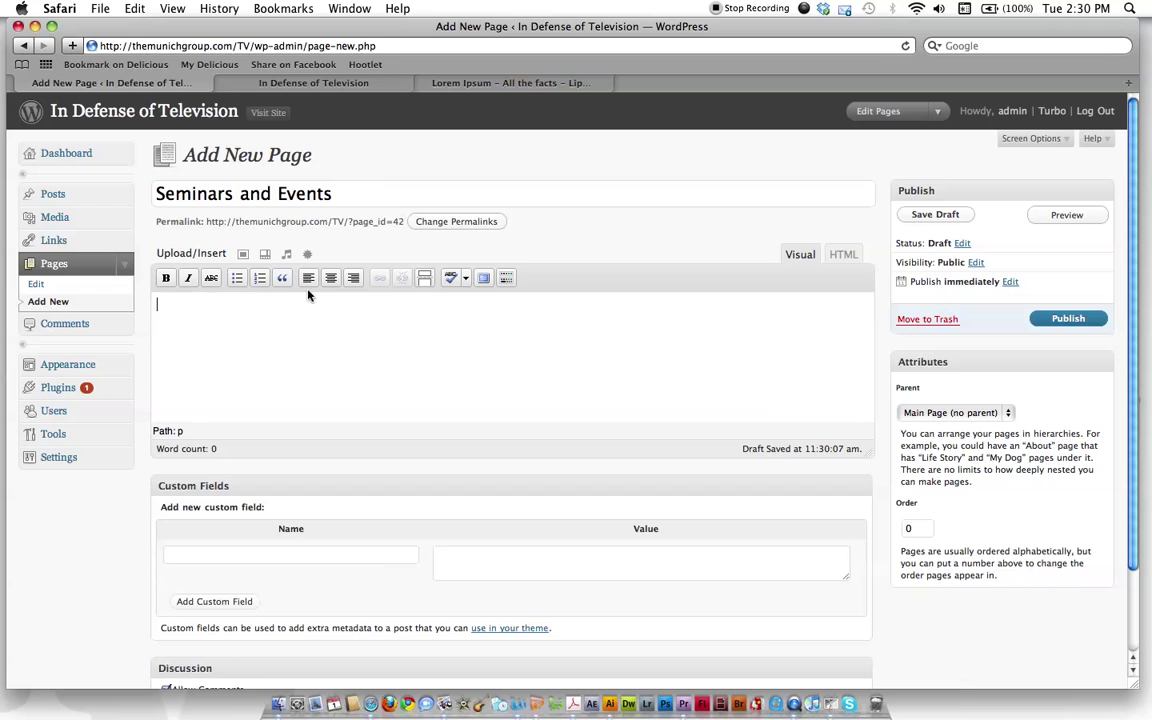
pyautogui.click(507, 279)
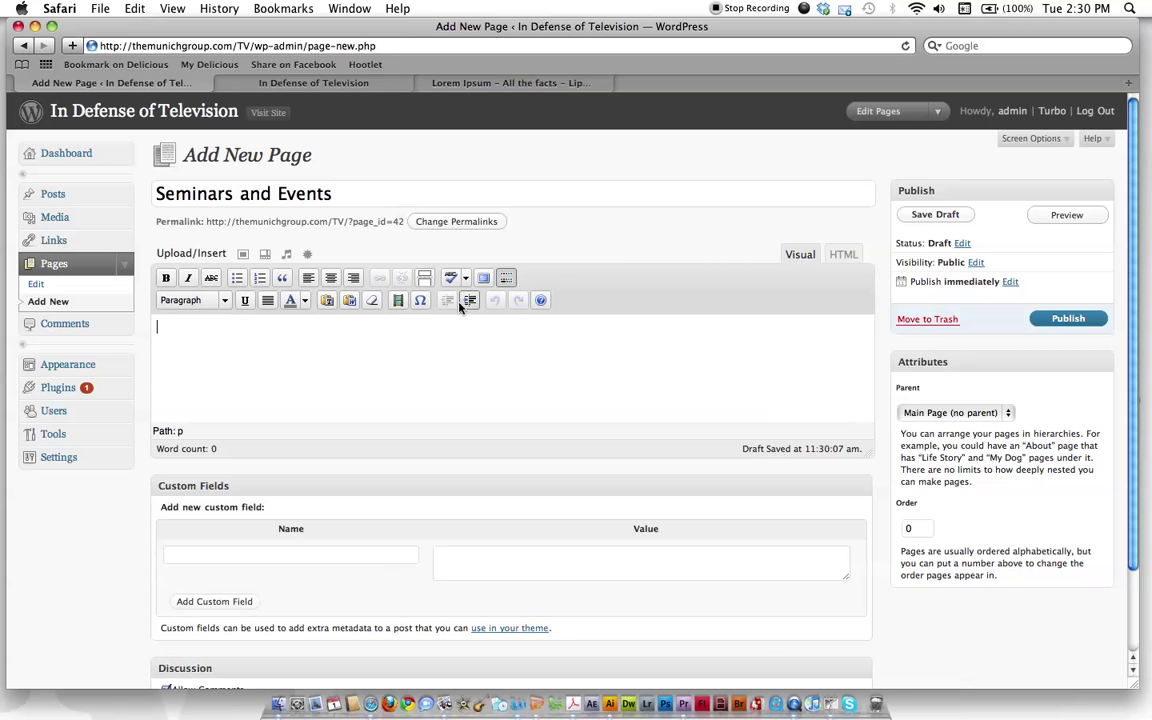
pyautogui.click(507, 280)
pyautogui.click(507, 280)
pyautogui.click(507, 280)
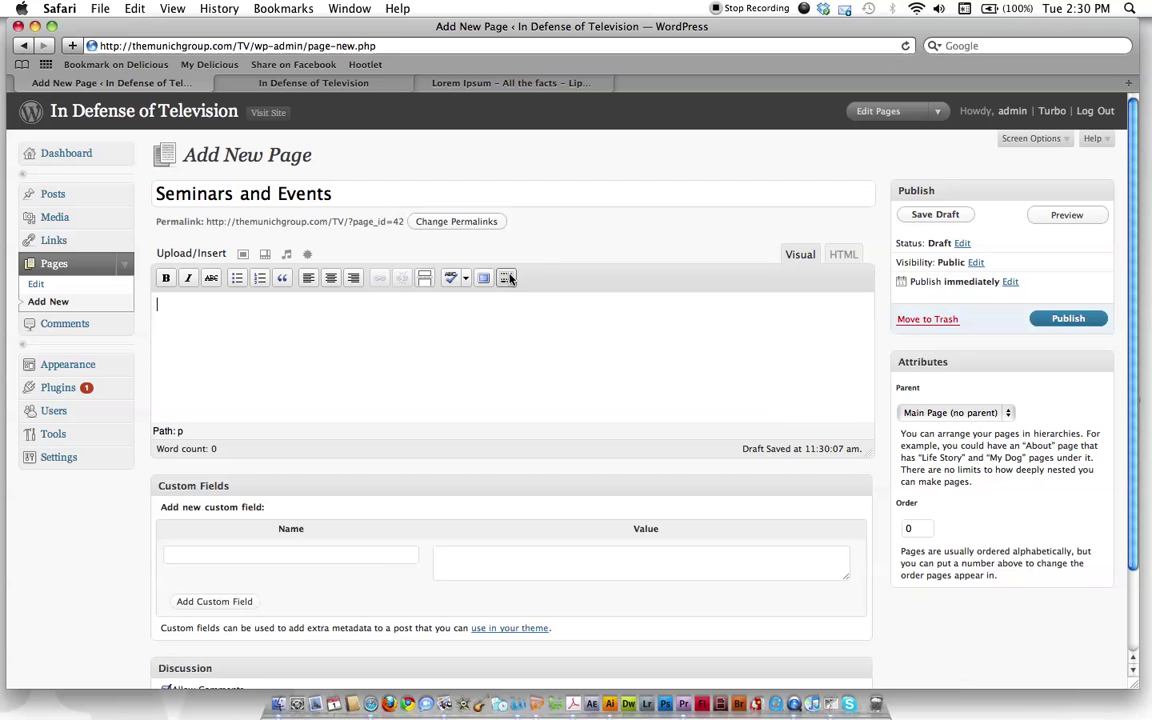
pyautogui.click(507, 279)
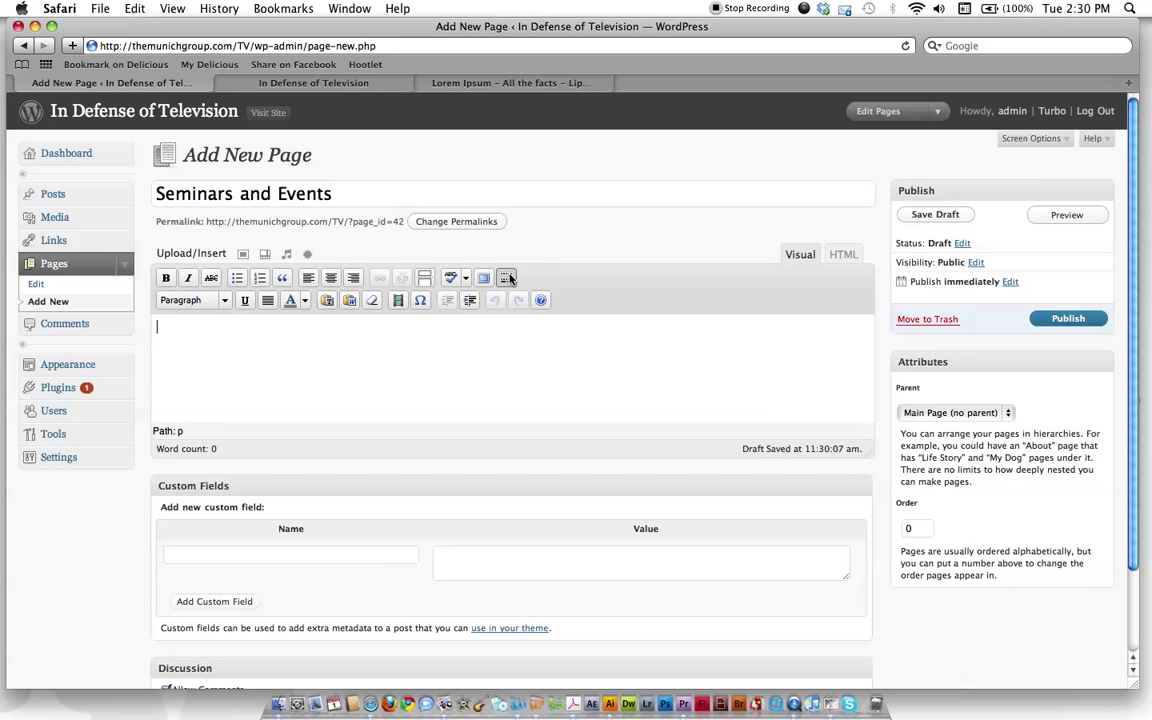
pyautogui.click(507, 279)
pyautogui.click(507, 279)
# - Make the writing area taller, try HTML mode, then return to the Visual editor
pyautogui.moveTo(867, 450); pyautogui.dragTo(875, 645)
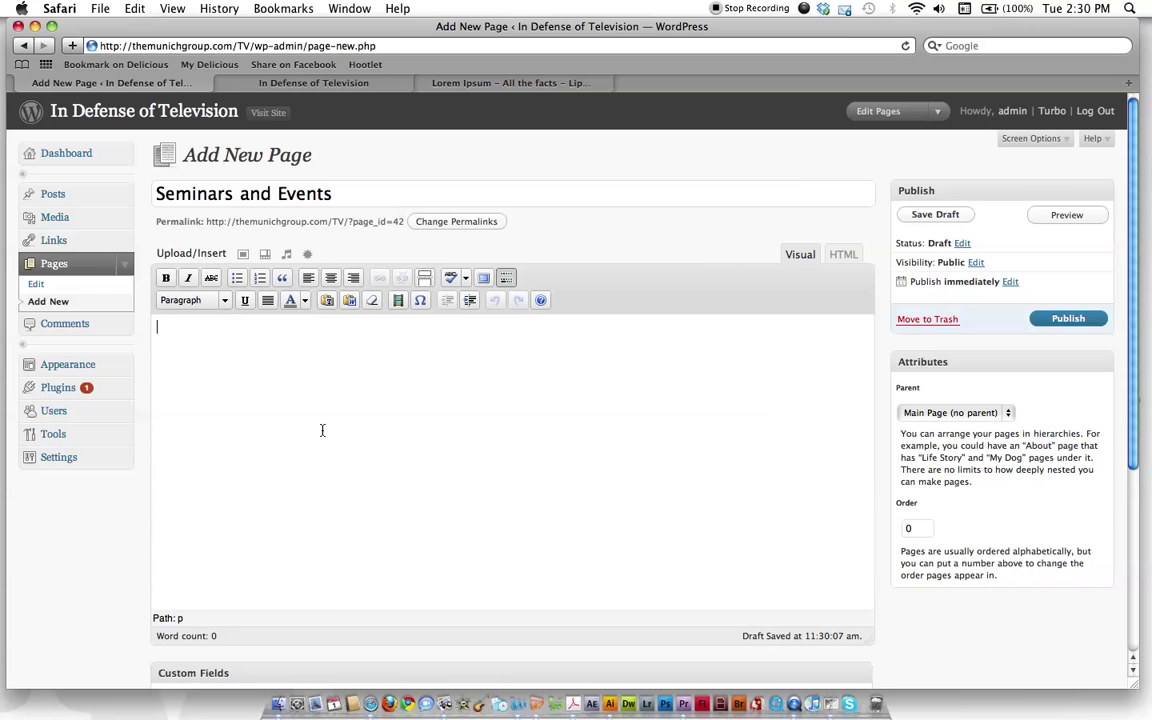
pyautogui.click(576, 492)
pyautogui.click(842, 256)
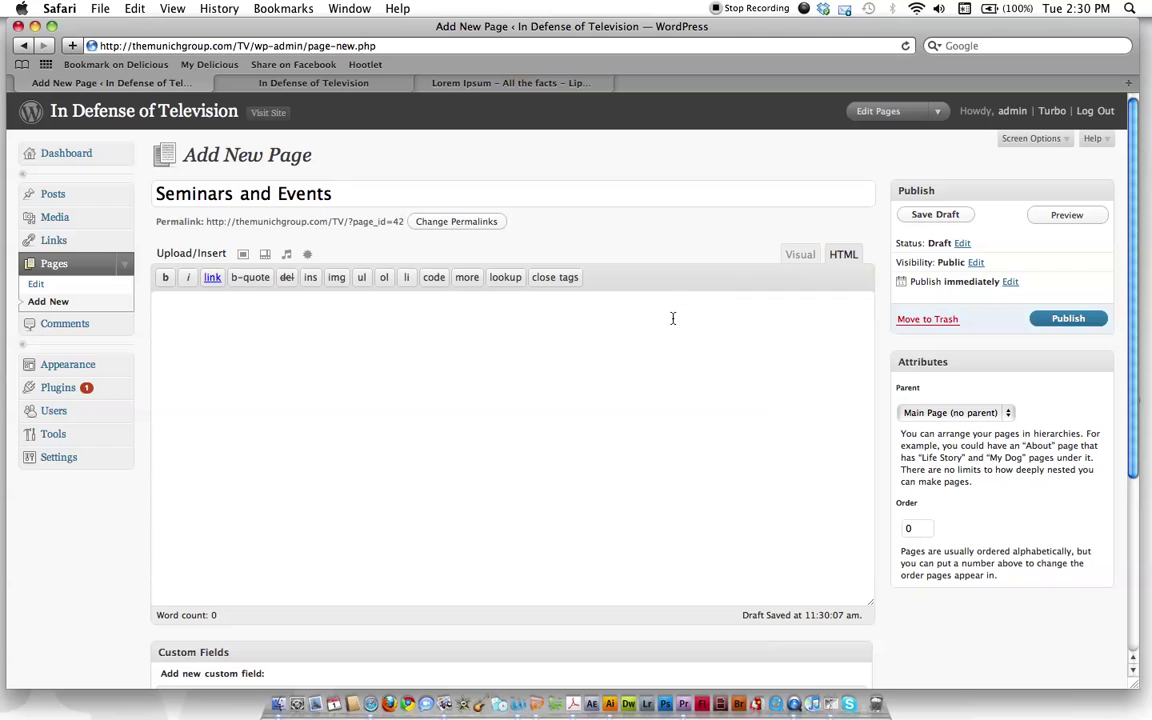
pyautogui.click(800, 254)
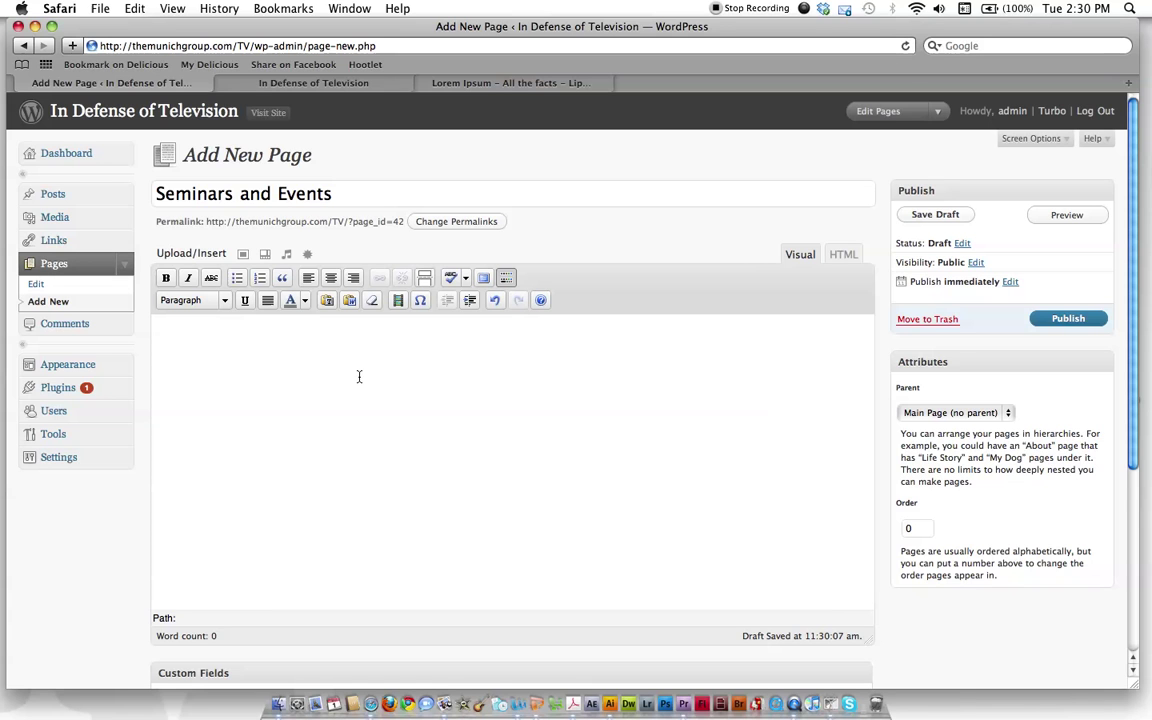
# - Zoom the browser in with Cmd+Plus and view the spellchecker languages without changing one
pyautogui.click(801, 255)
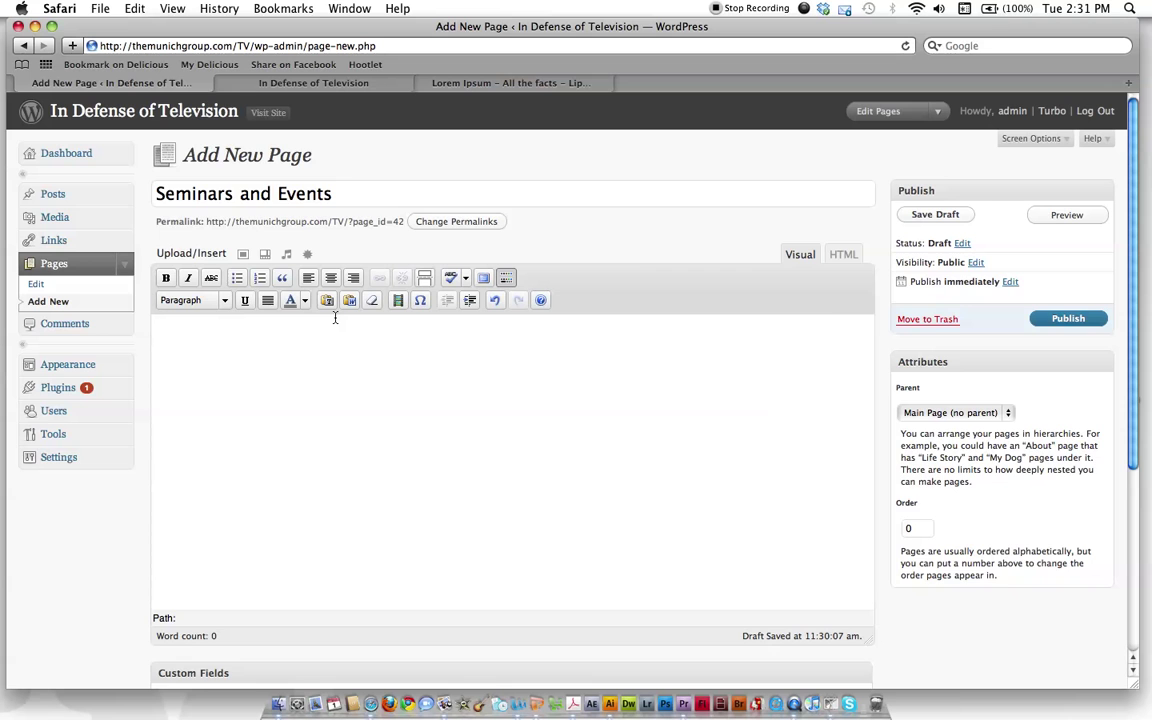
pyautogui.press('super+plus')
pyautogui.press('super+plus')
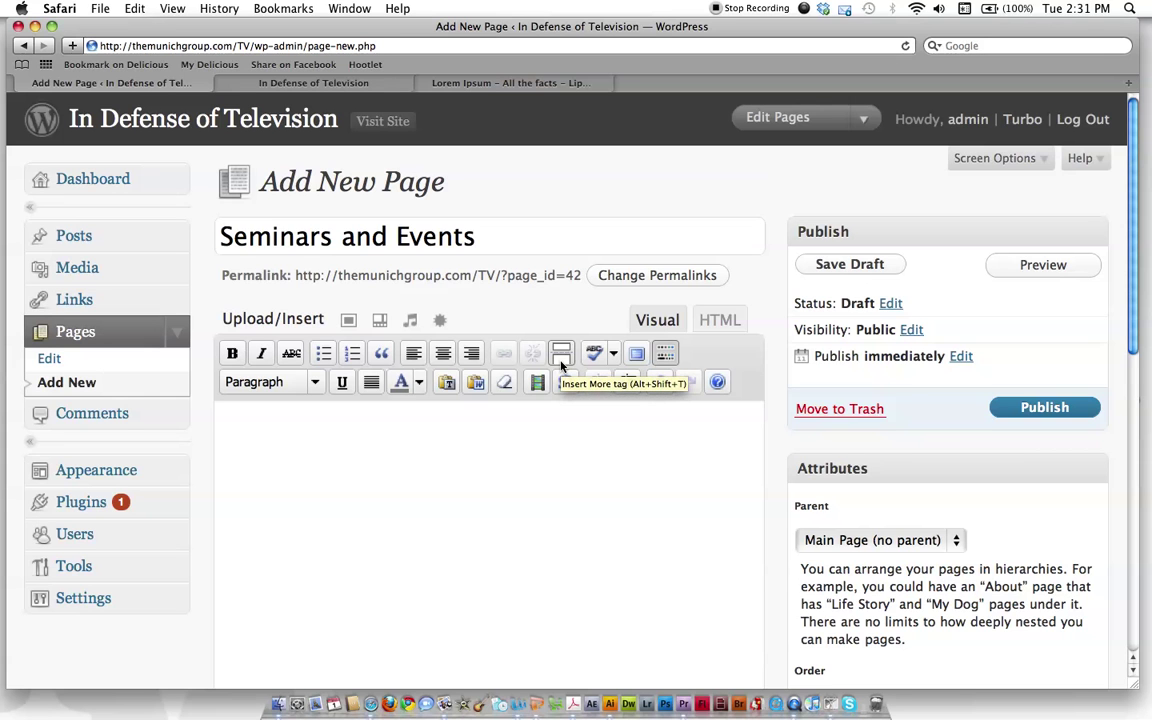
pyautogui.click(613, 356)
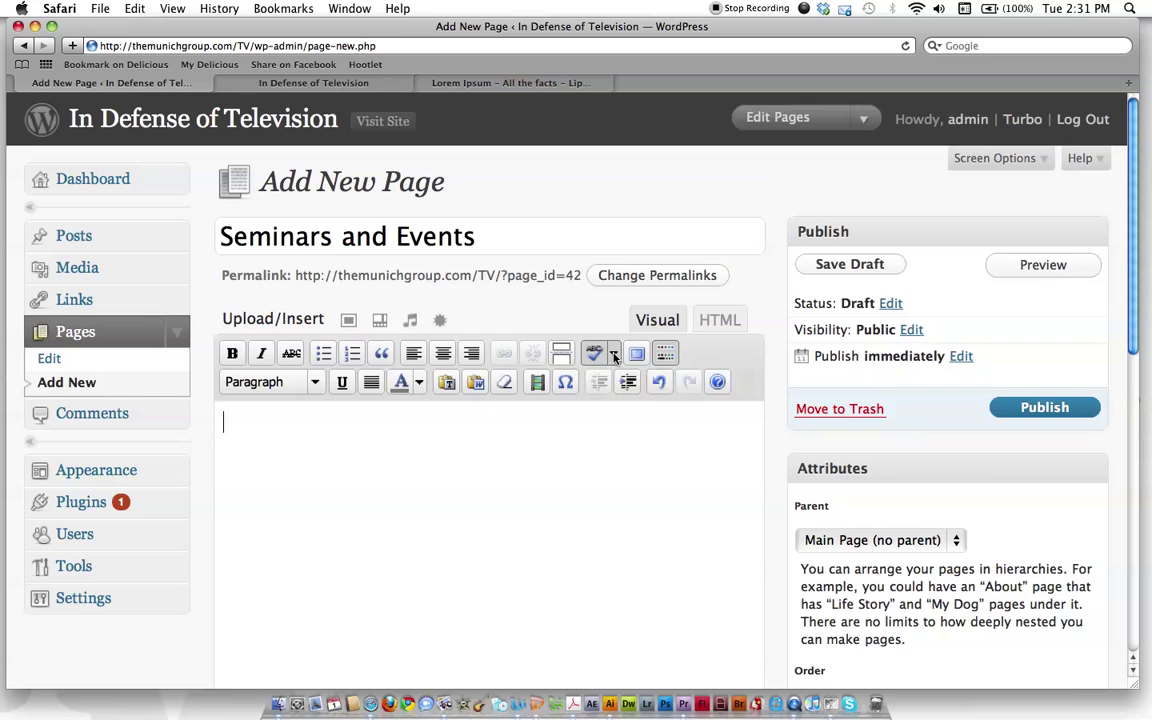
pyautogui.click(530, 496)
# - Zoom back out with Cmd+Minus and browse the Format heading options, keeping Paragraph
pyautogui.click(315, 383)
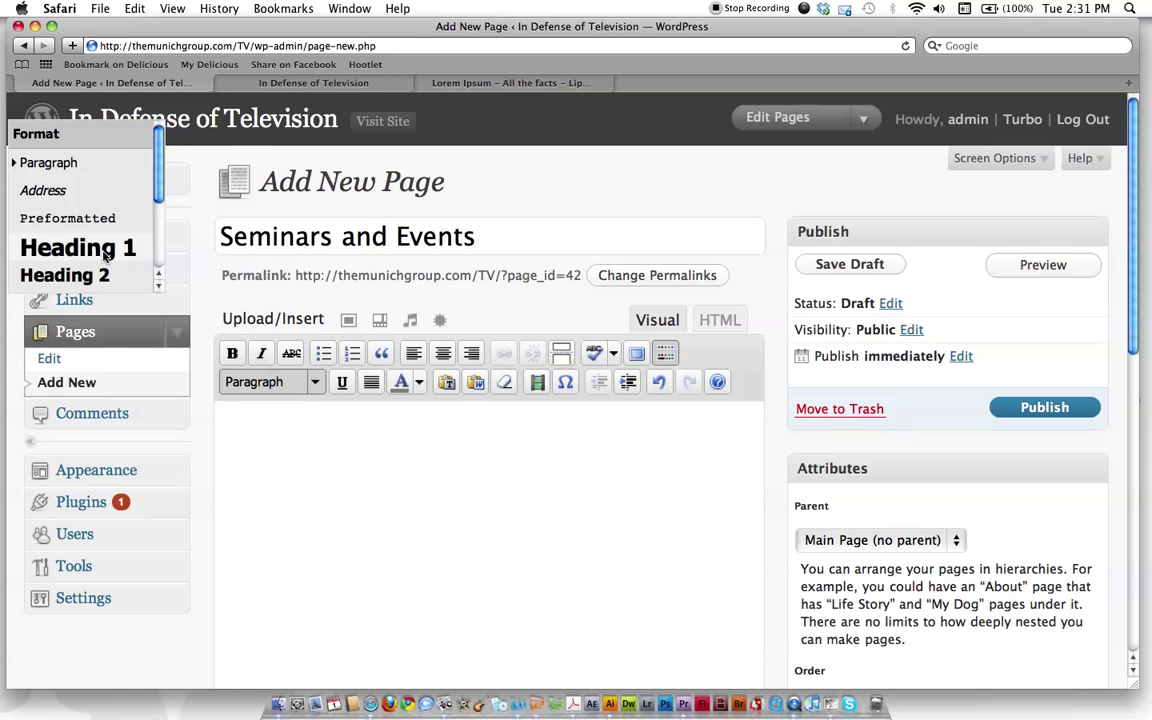
pyautogui.click(375, 514)
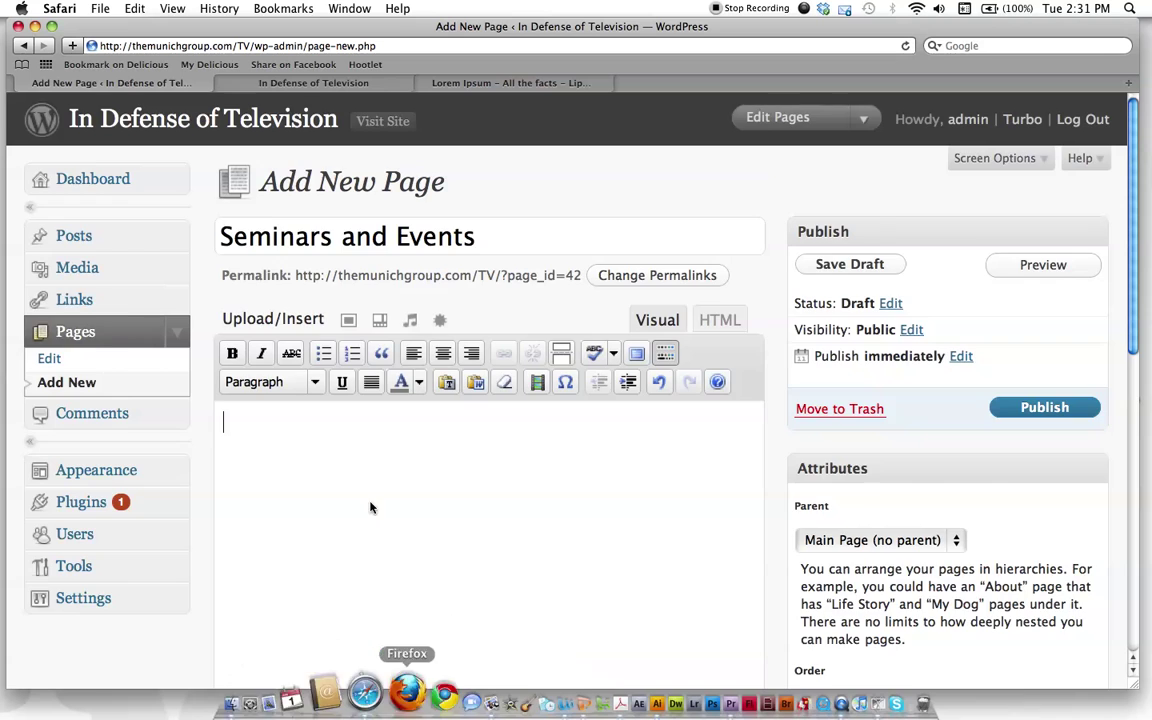
pyautogui.press('super+minus')
pyautogui.press('super+minus')
pyautogui.click(225, 300)
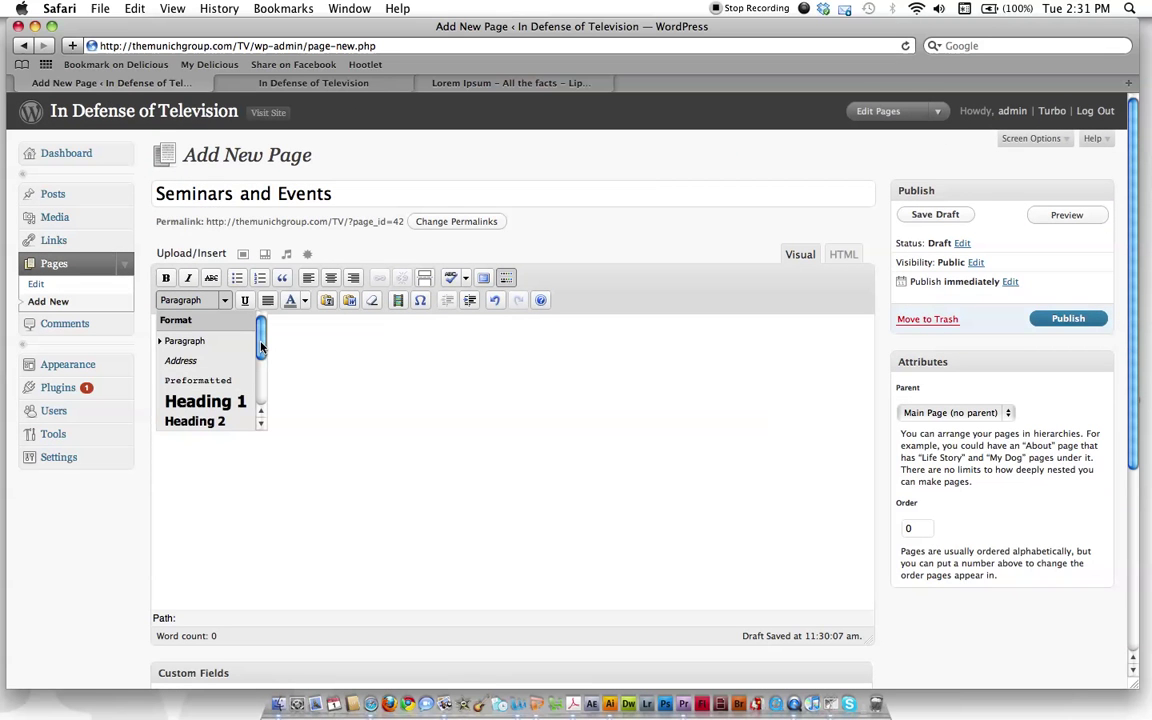
pyautogui.moveTo(265, 348); pyautogui.dragTo(221, 380)
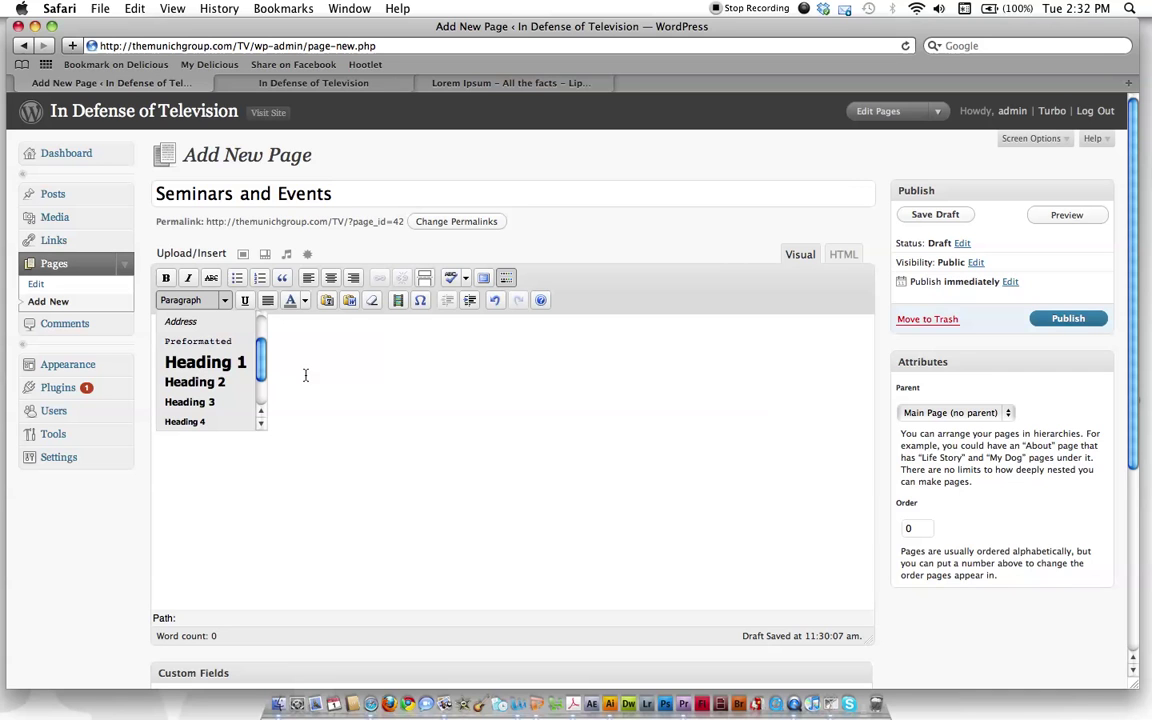
pyautogui.click(393, 391)
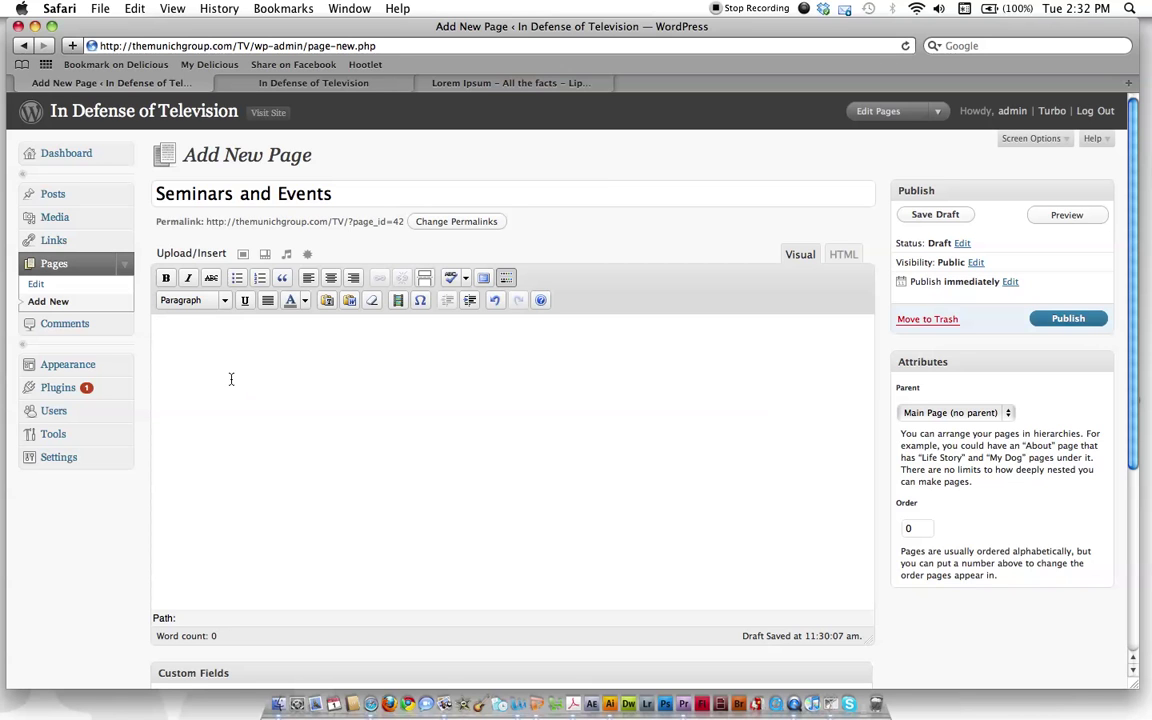
# - Glance at the blog homepage, then type 'Seminars and Events' into the page body
pyautogui.click(318, 83)
pyautogui.click(110, 83)
pyautogui.write('Semi')
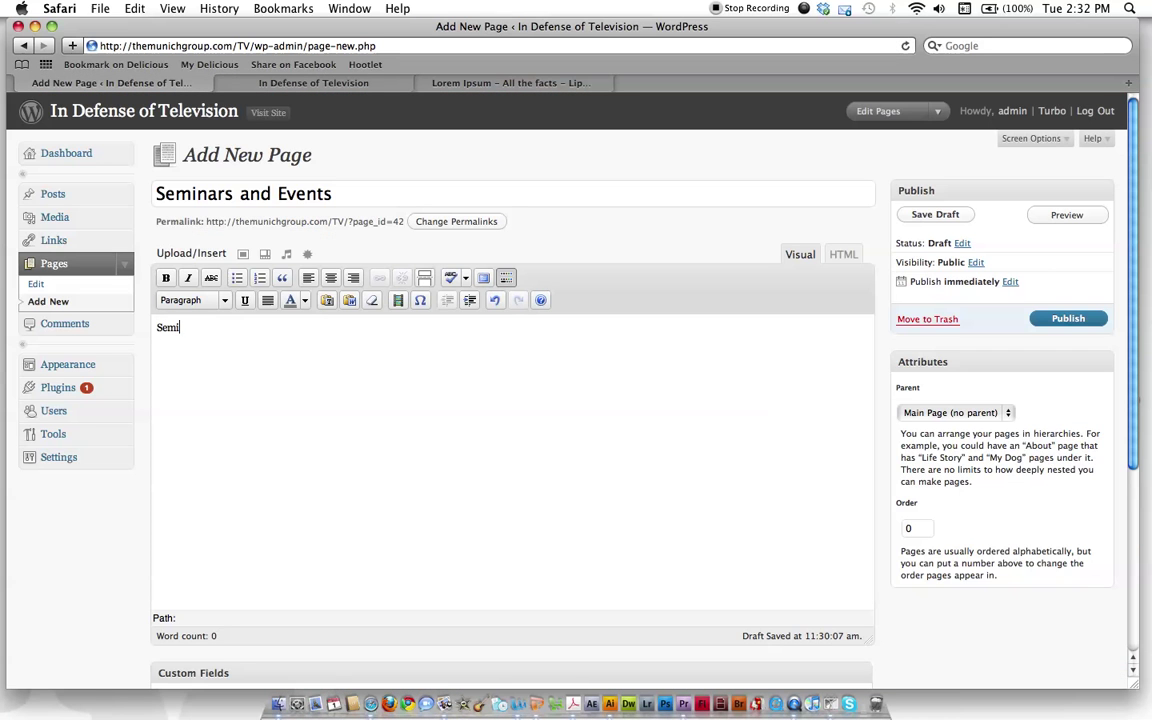
pyautogui.write('nars and Events')
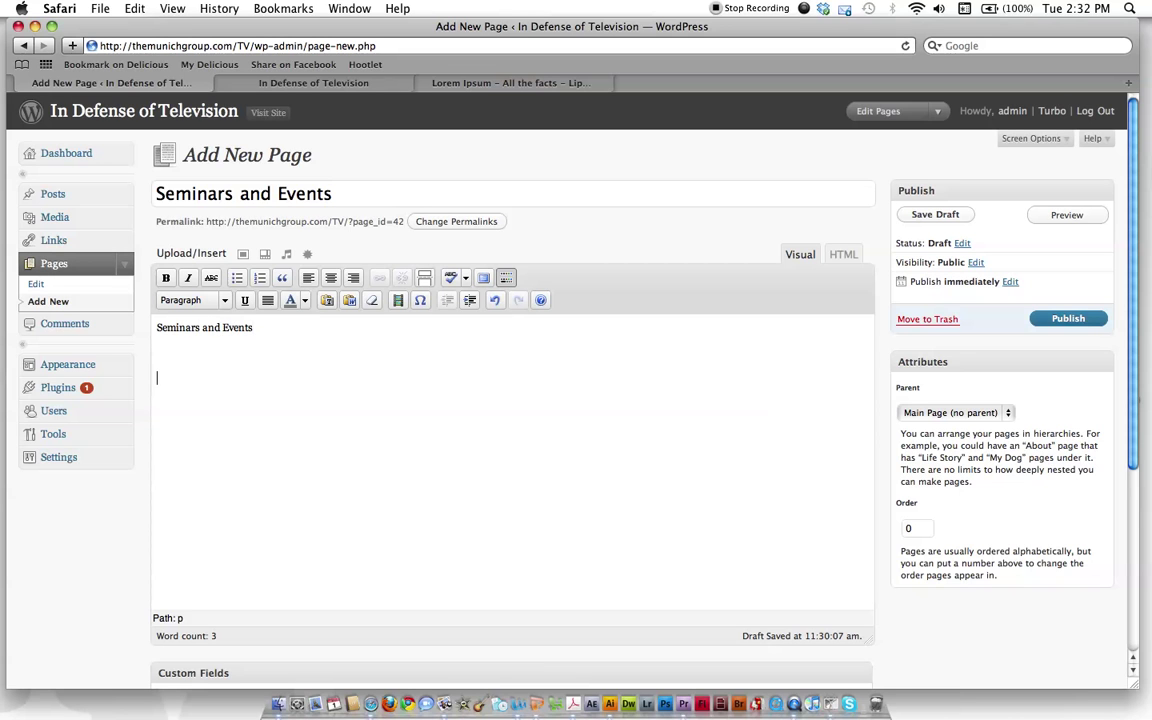
# - Add the line 'This summer we have some amazing seminars. Here's some more info:' below it
pyautogui.press('Return')
pyautogui.press('Return')
pyautogui.write('This summer we ahve some')
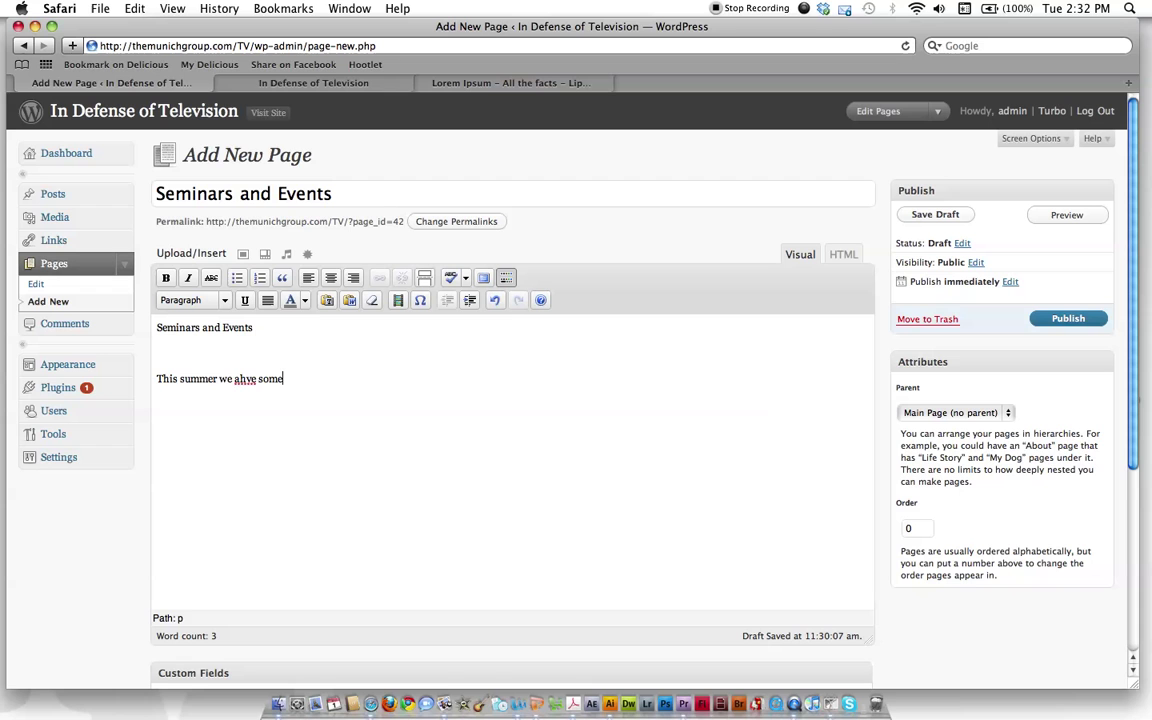
pyautogui.press('BackSpace')
pyautogui.press('BackSpace')
pyautogui.press('BackSpace')
pyautogui.press('BackSpace')
pyautogui.press('BackSpace')
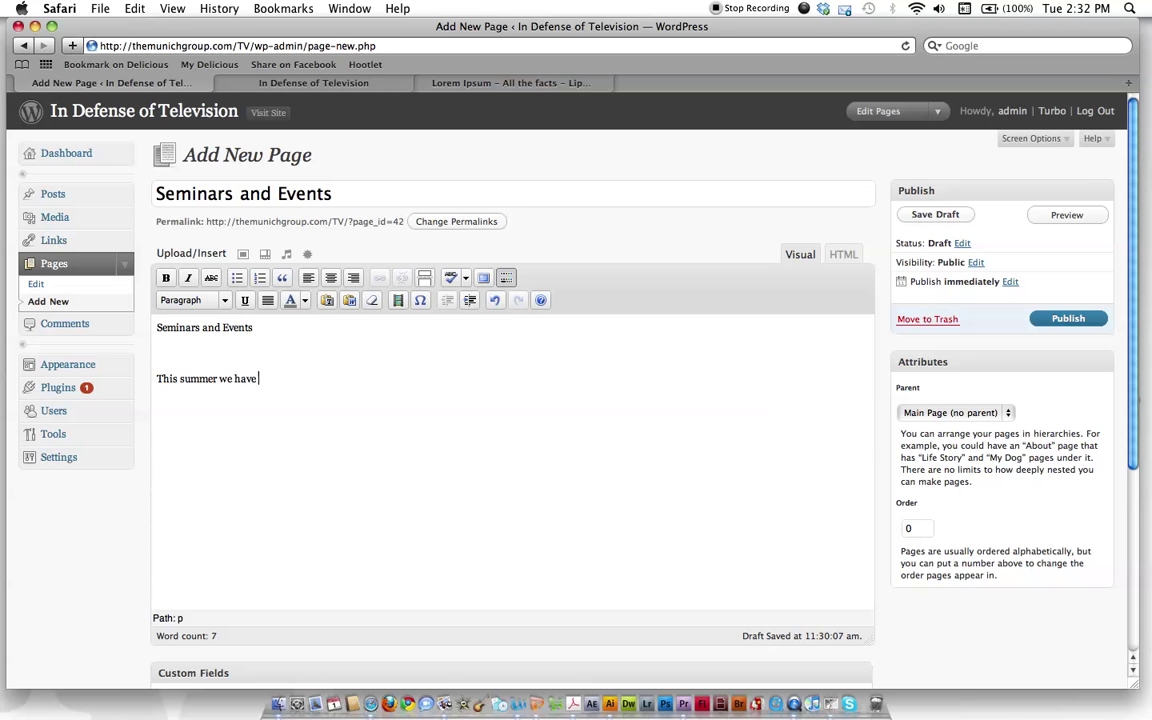
pyautogui.write('have some amazing semin')
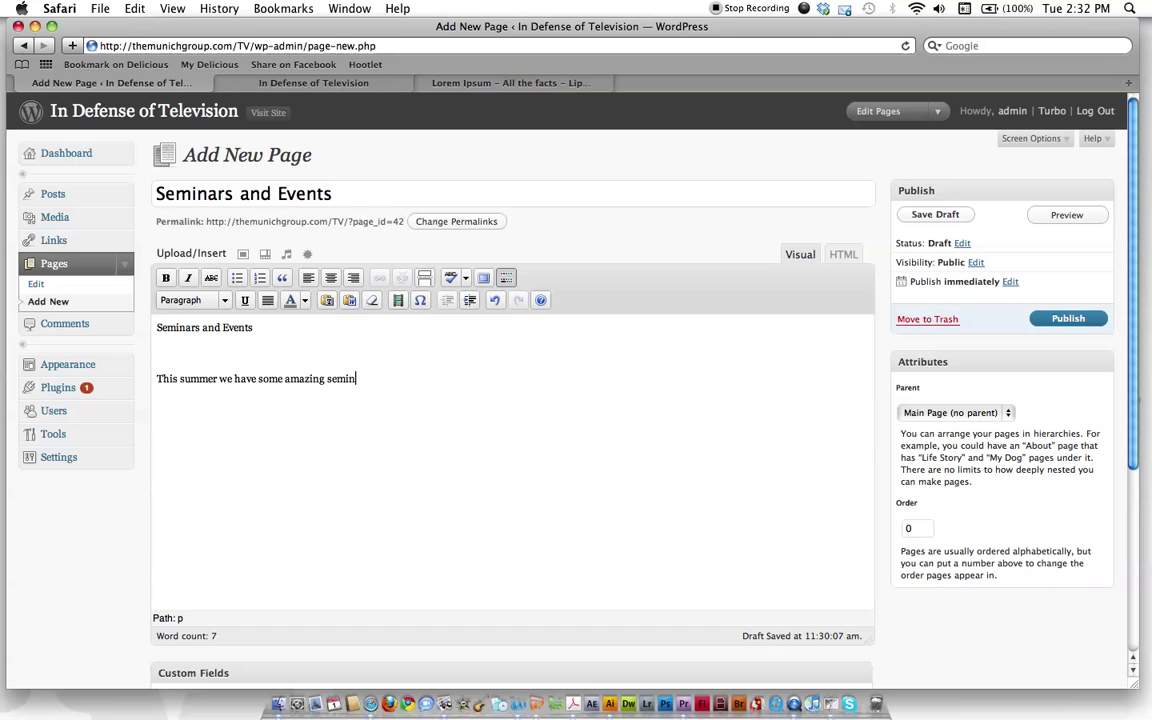
pyautogui.write("ars. Here's some more info:")
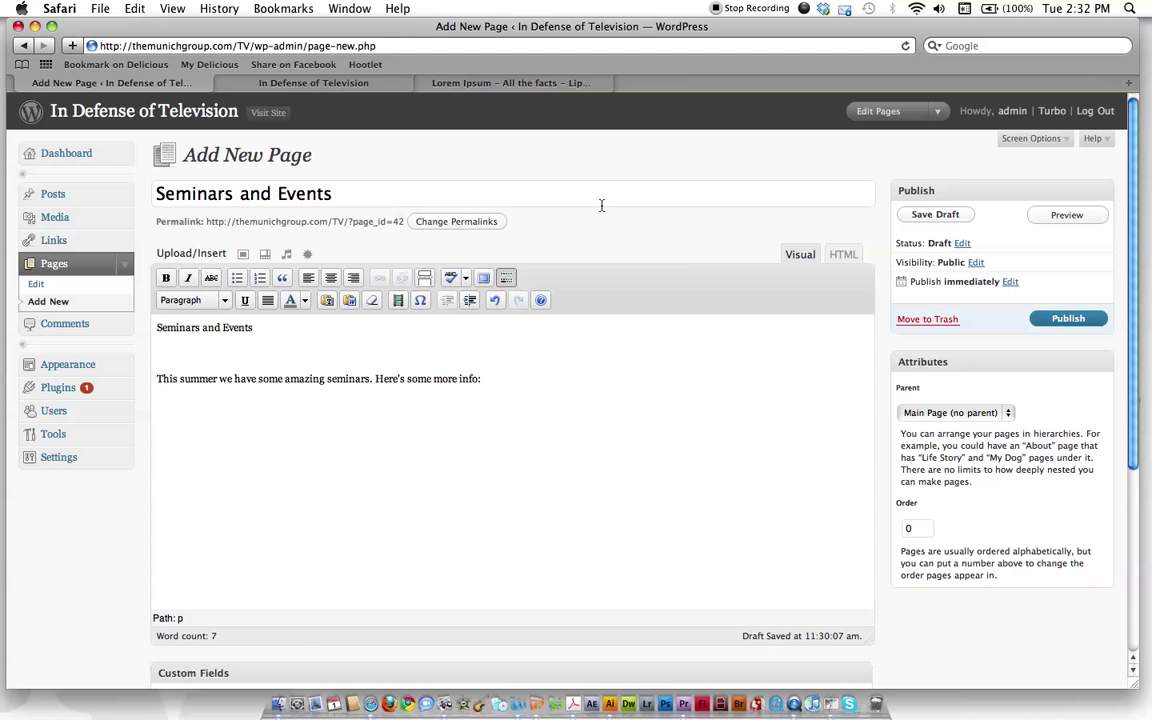
pyautogui.click(497, 83)
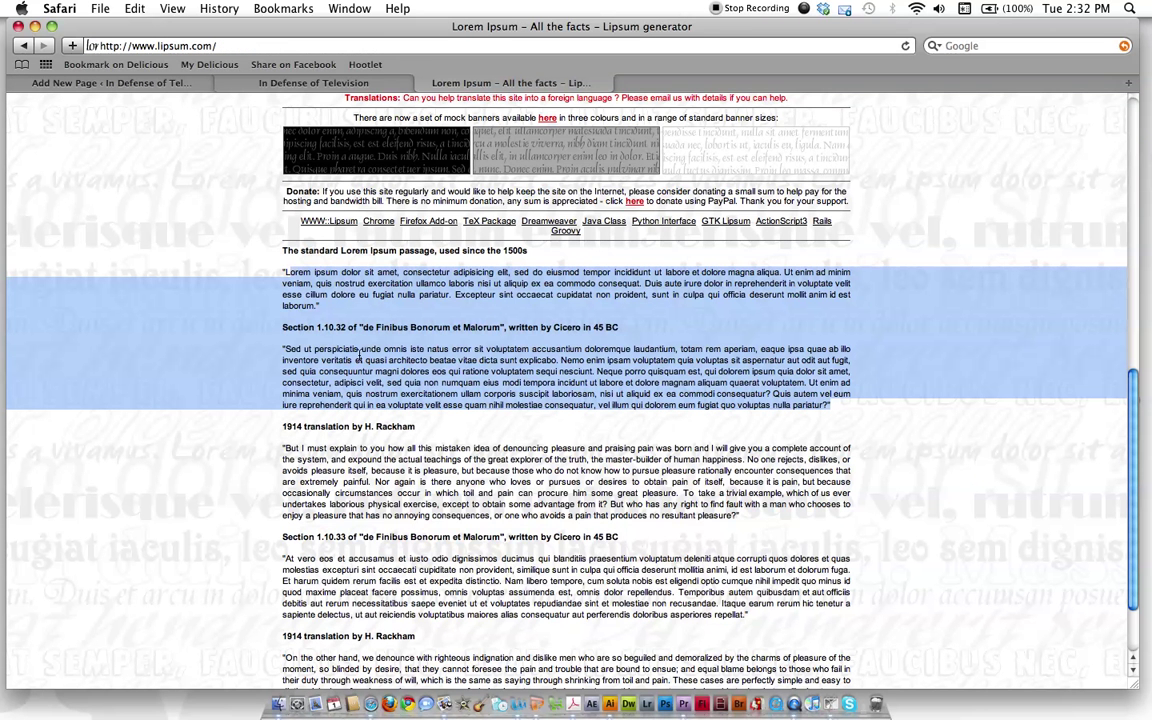
# - Paste the copied Lorem ipsum passage and delete its Section 1.10.32 heading
pyautogui.press('super+c')
pyautogui.click(178, 83)
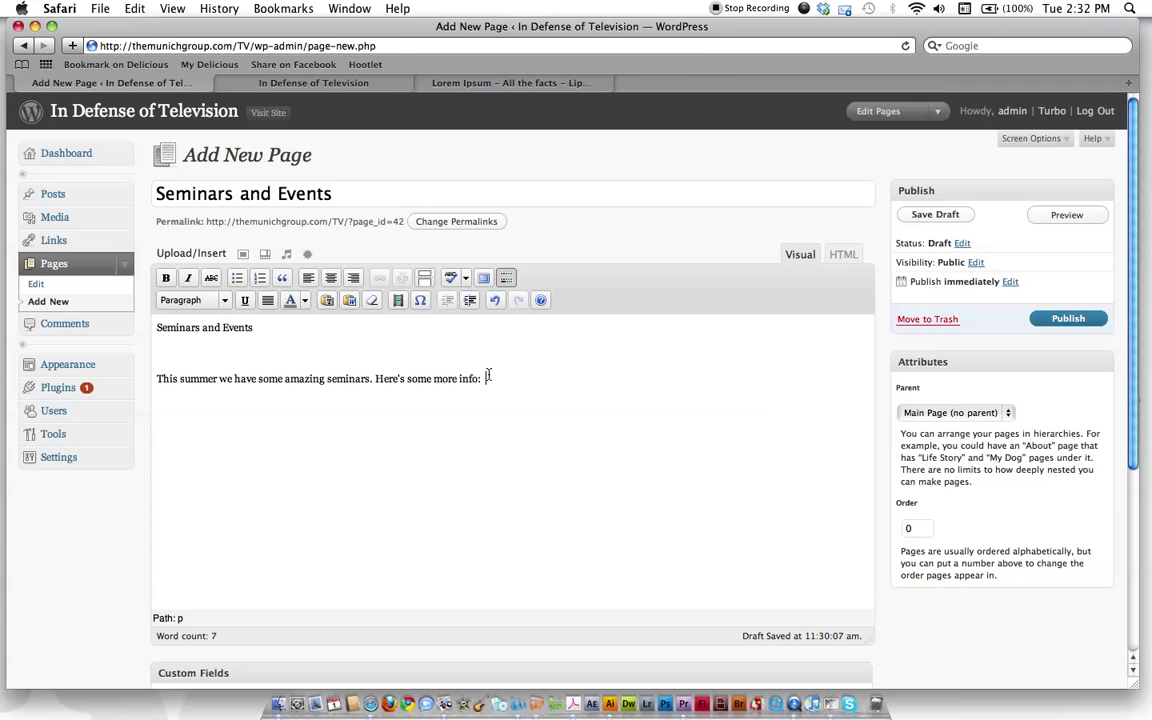
pyautogui.press('super+v')
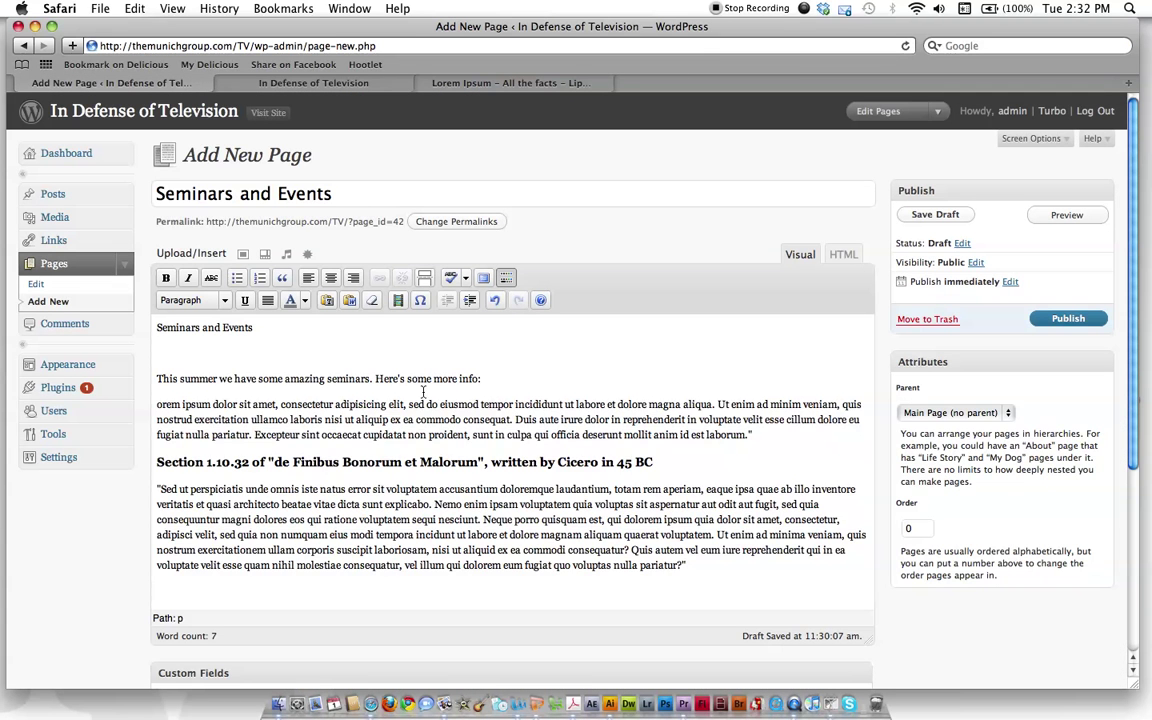
pyautogui.tripleClick(638, 456)
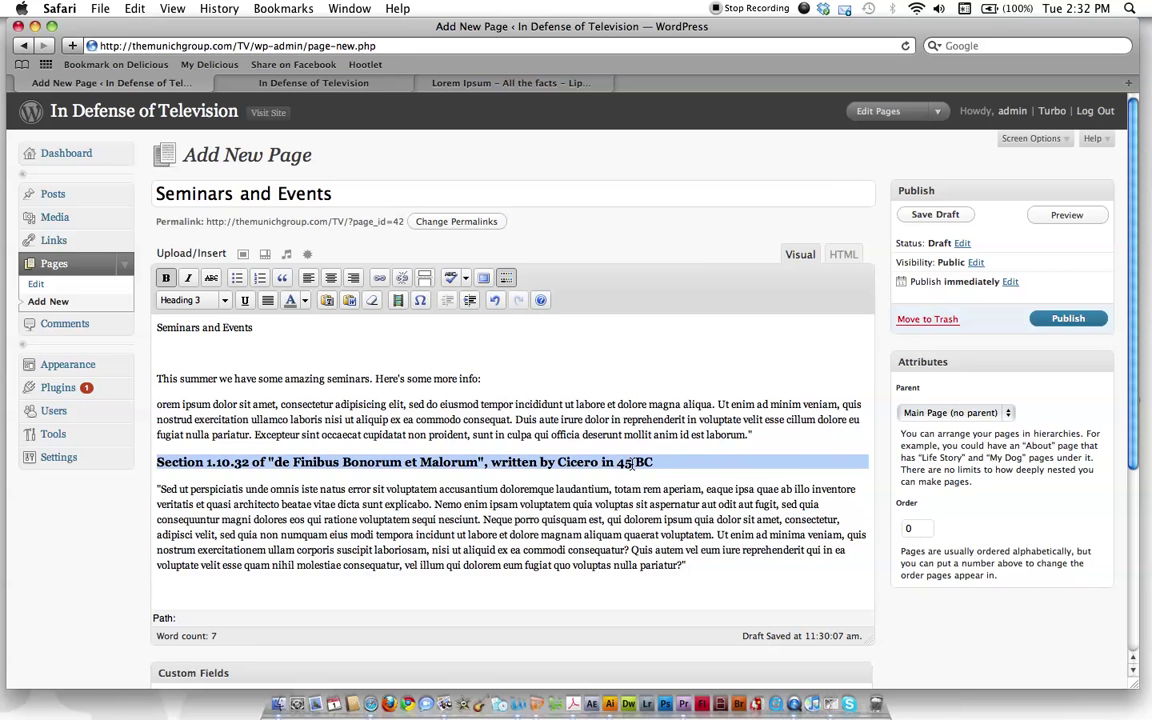
pyautogui.press('BackSpace')
pyautogui.press('BackSpace')
pyautogui.press('BackSpace')
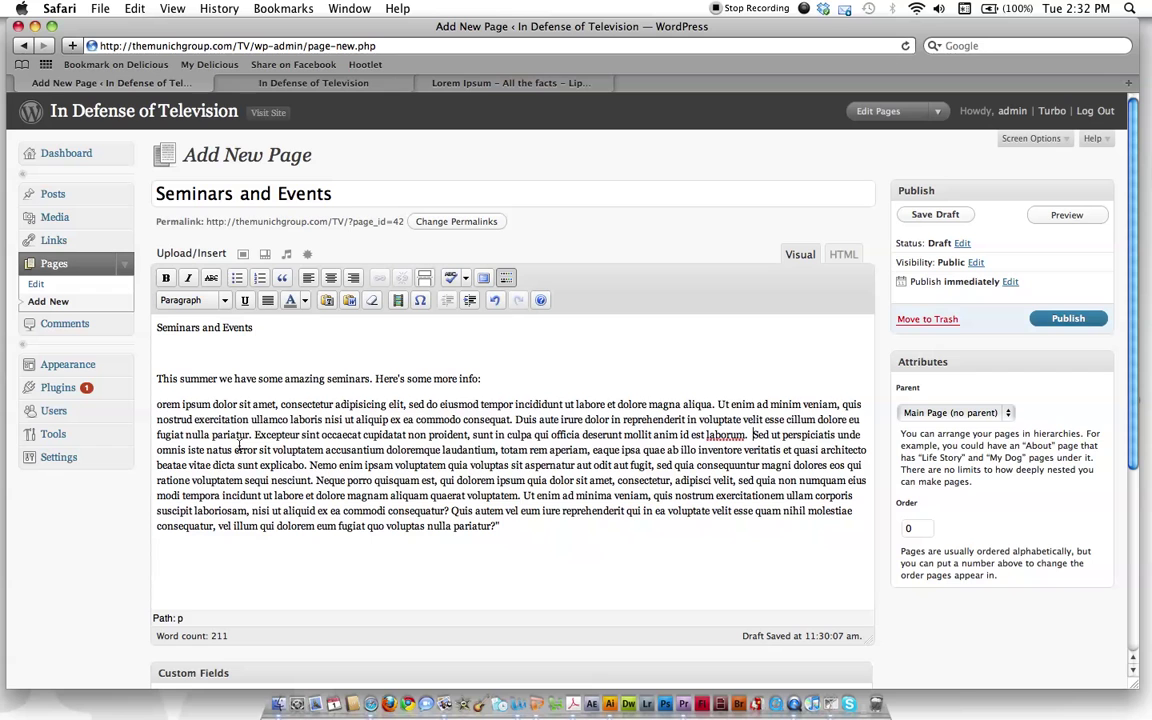
pyautogui.click(155, 406)
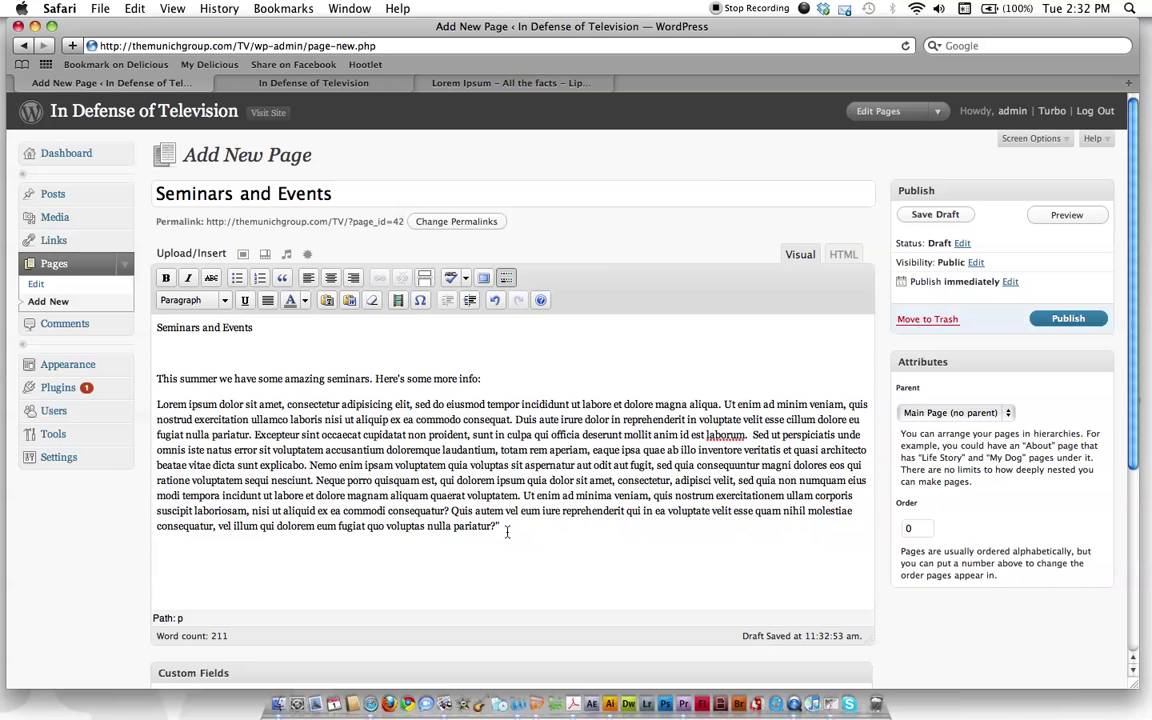
# - Strip the formatting from the intro line and the pasted paragraph
pyautogui.moveTo(507, 532)
pyautogui.mouseDown()
pyautogui.moveTo(447, 475)
pyautogui.moveTo(143, 407)
pyautogui.moveTo(131, 346)
pyautogui.mouseUp()
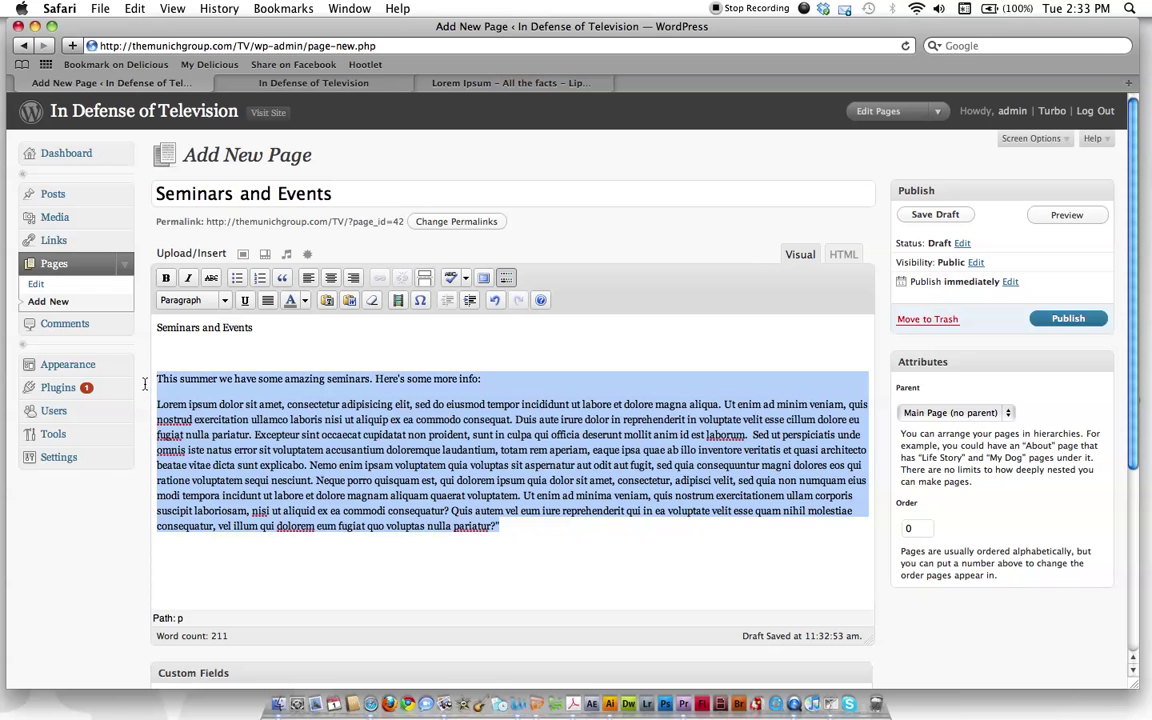
pyautogui.click(372, 302)
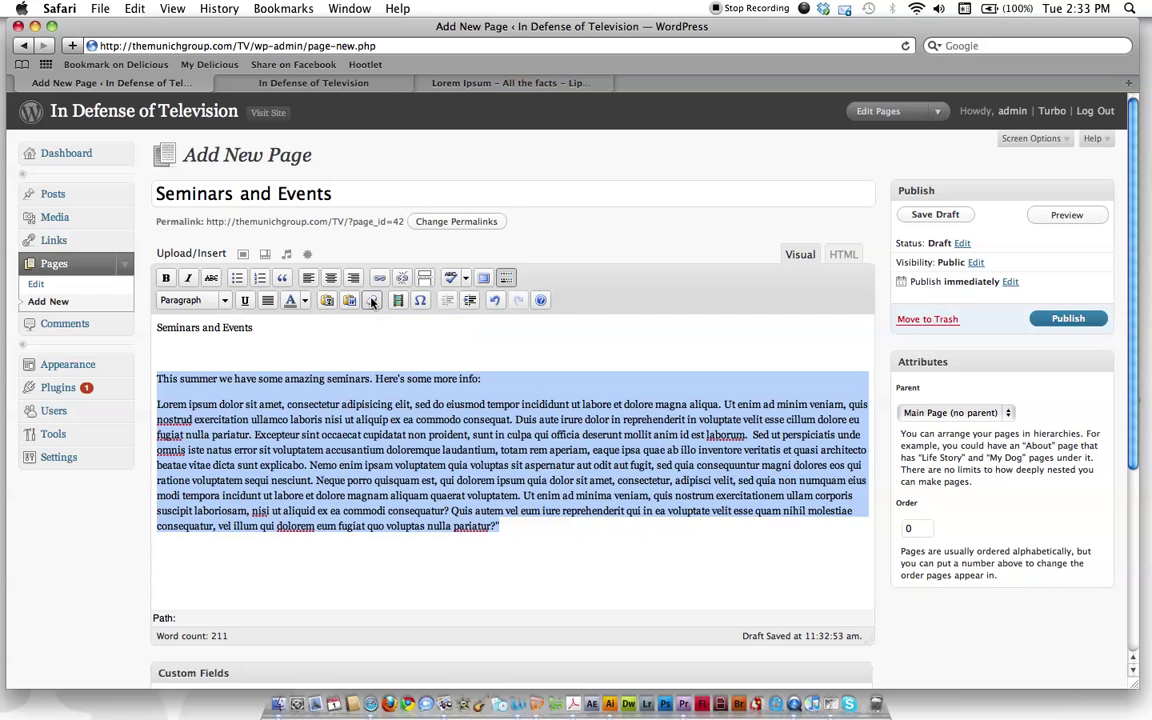
pyautogui.click(474, 506)
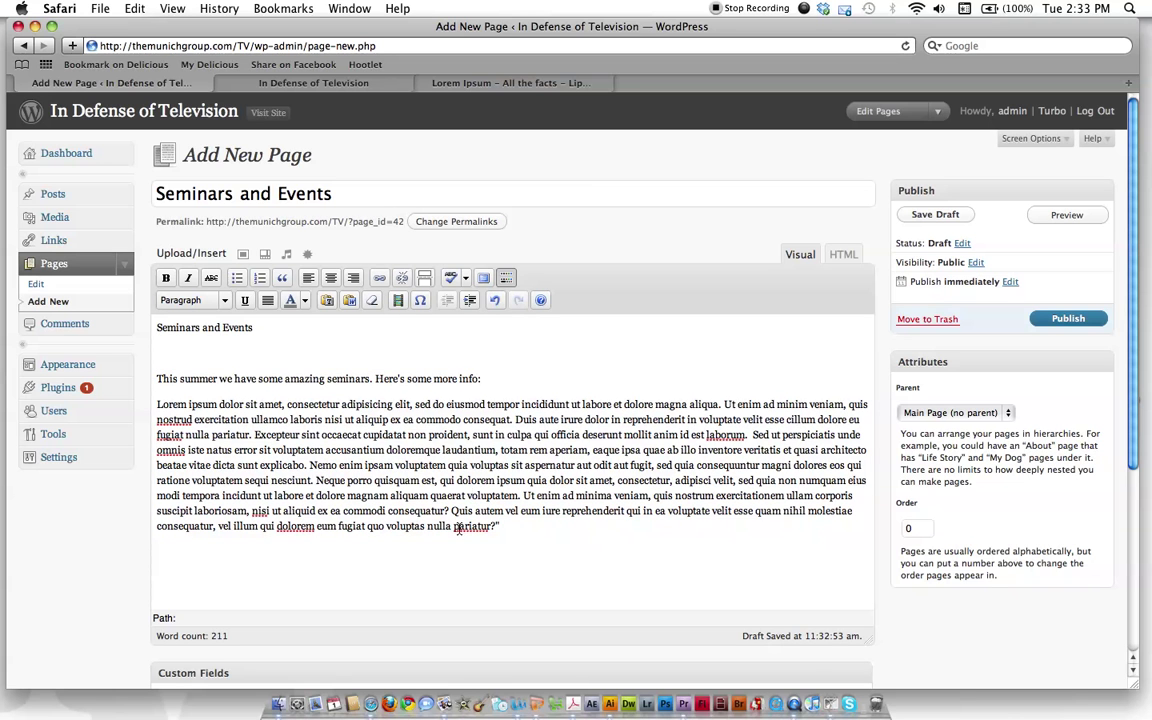
# - Make the 'Seminars and Events' line a Heading 1
pyautogui.tripleClick(198, 328)
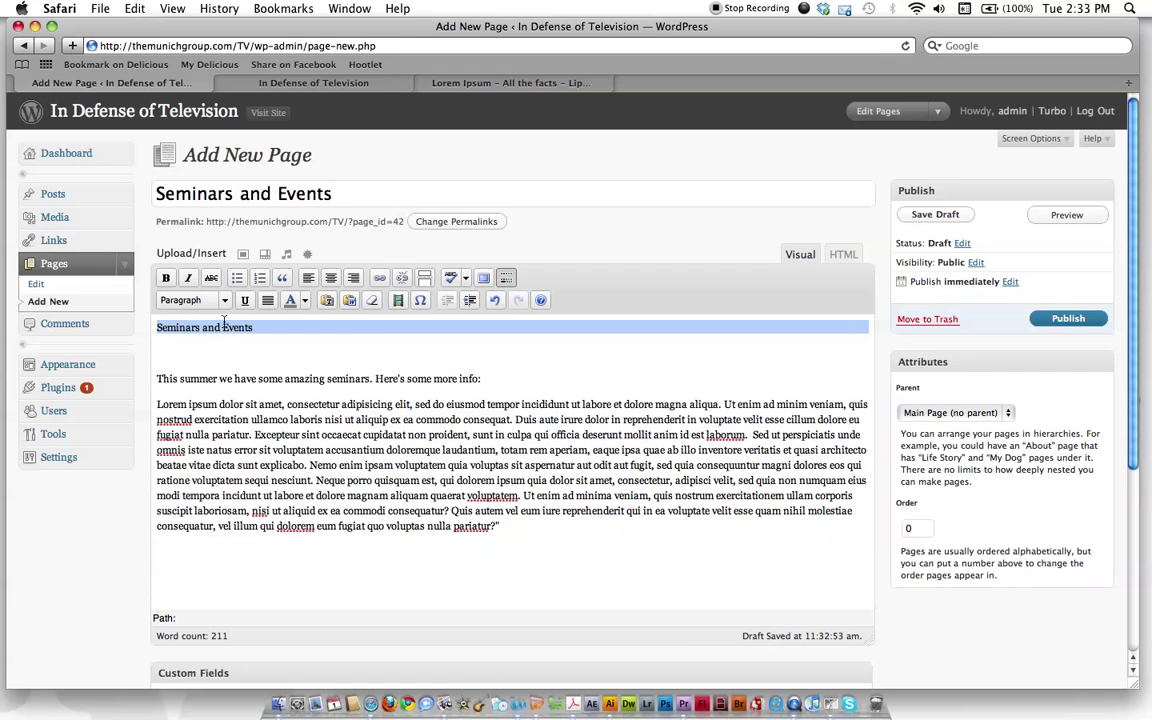
pyautogui.click(224, 300)
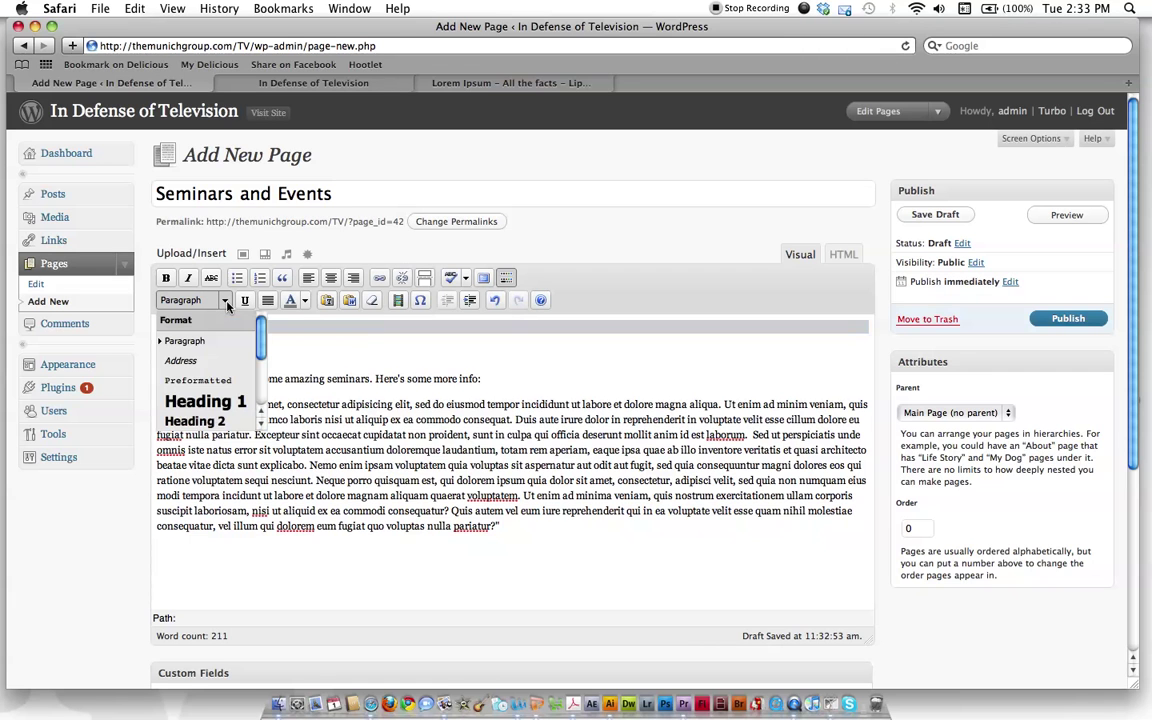
pyautogui.click(205, 402)
pyautogui.click(308, 348)
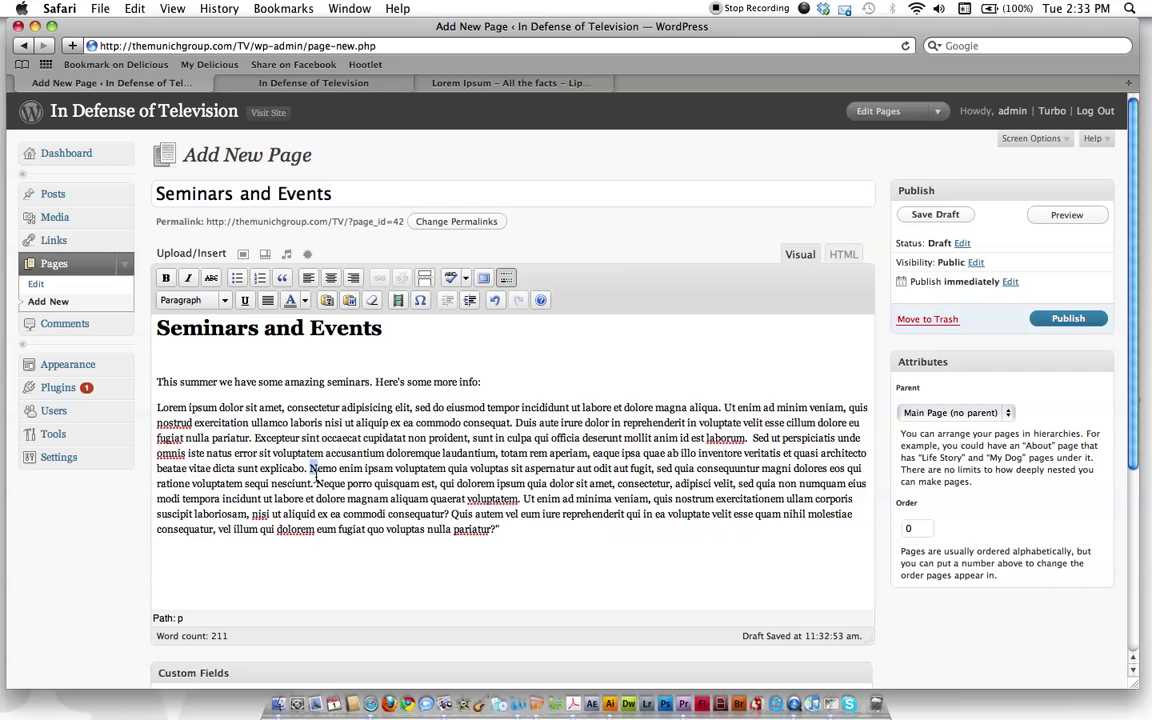
# - Bold the 'Nemo enim' sentence and italicize the closing 'Quis autem' sentence
pyautogui.moveTo(310, 468); pyautogui.dragTo(459, 484)
pyautogui.click(166, 277)
pyautogui.click(538, 472)
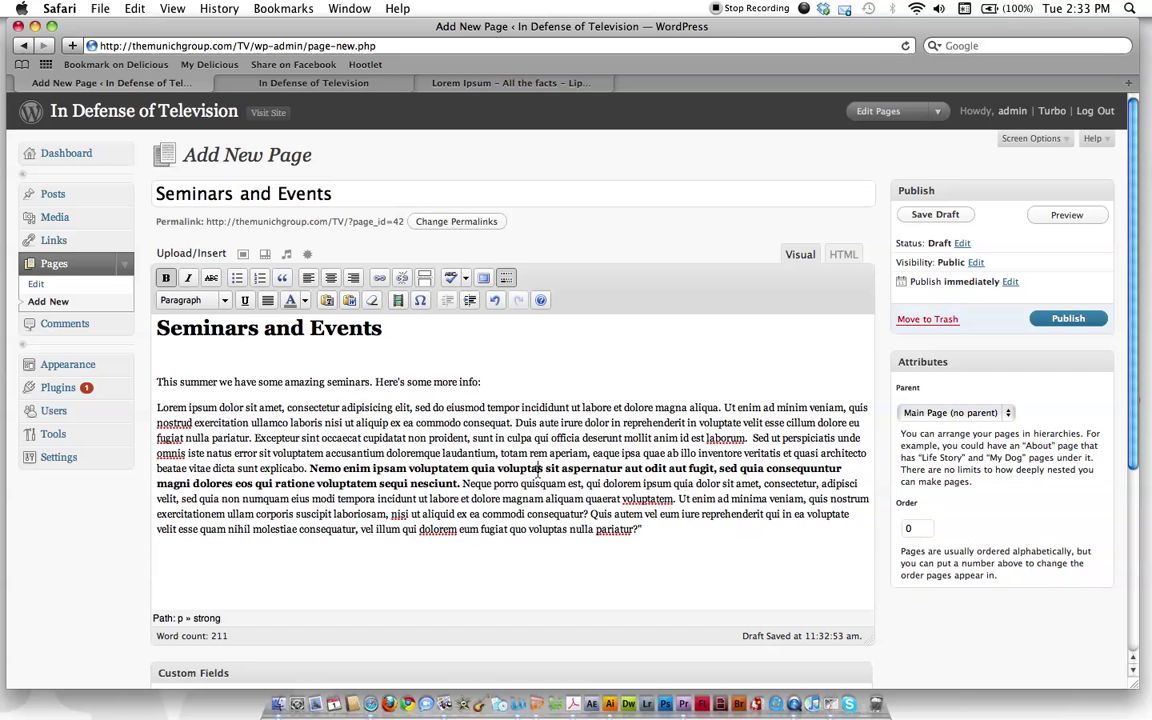
pyautogui.scroll(-1, 549, 476)
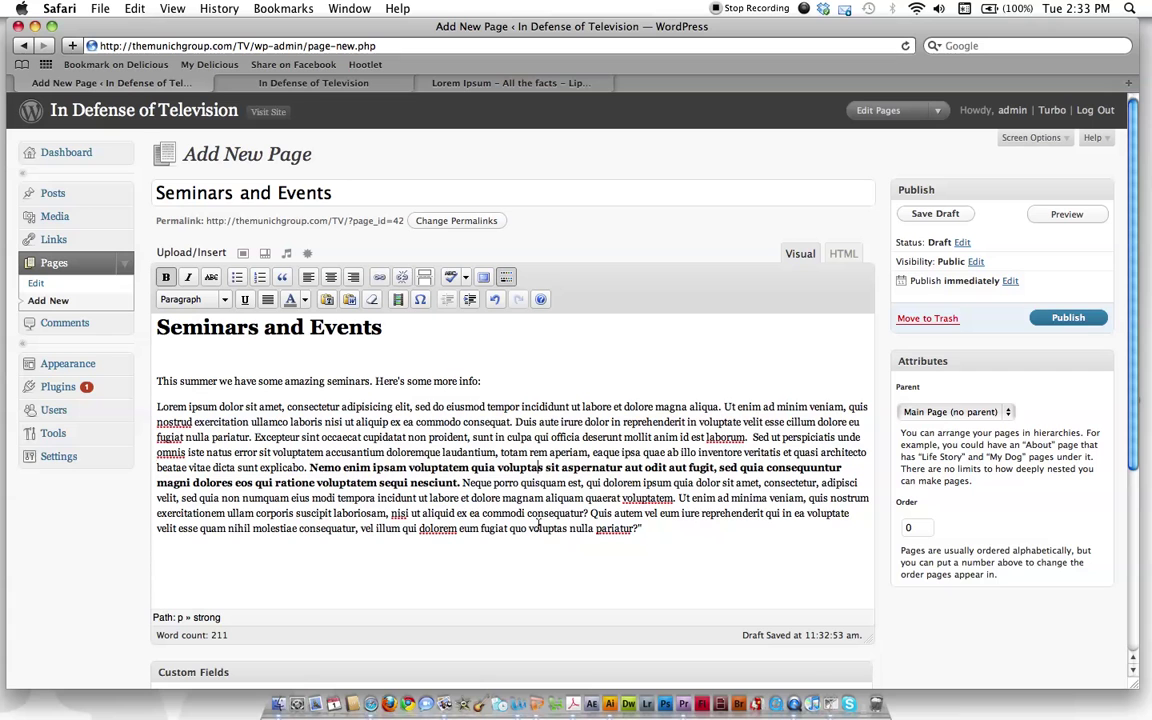
pyautogui.moveTo(643, 529); pyautogui.dragTo(590, 513)
pyautogui.click(187, 277)
pyautogui.click(576, 498)
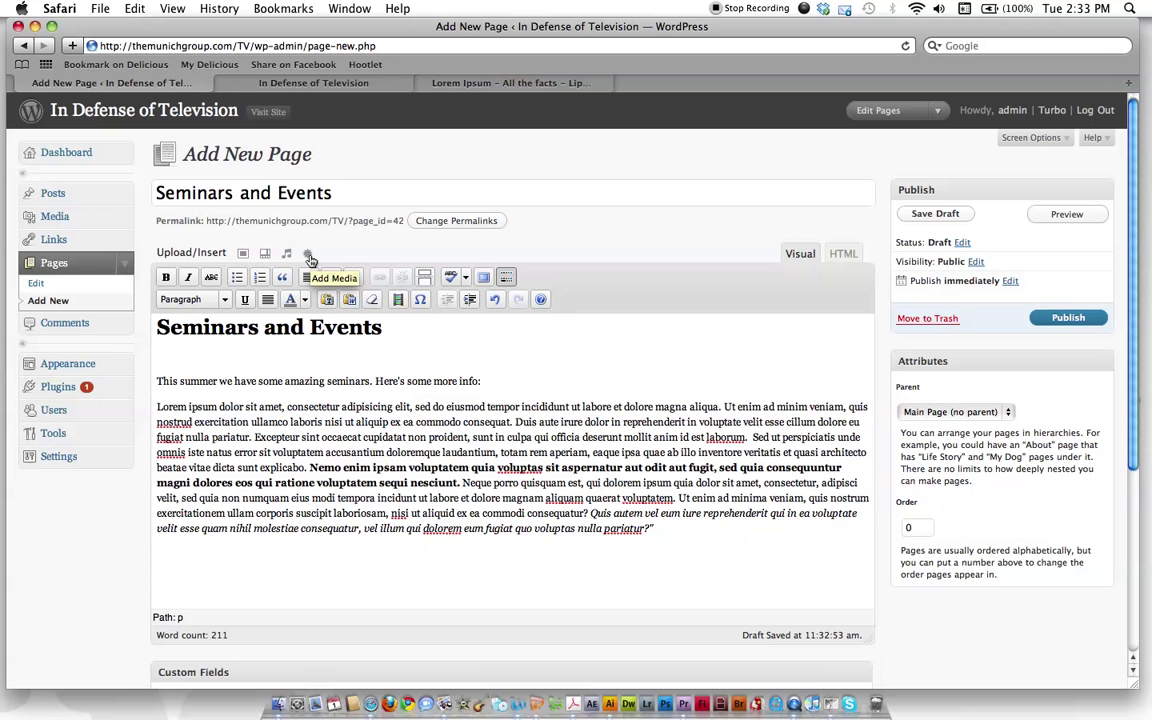
# - Upload swoop long header 1.png from the Desktop through the Add Image dialog
pyautogui.click(241, 257)
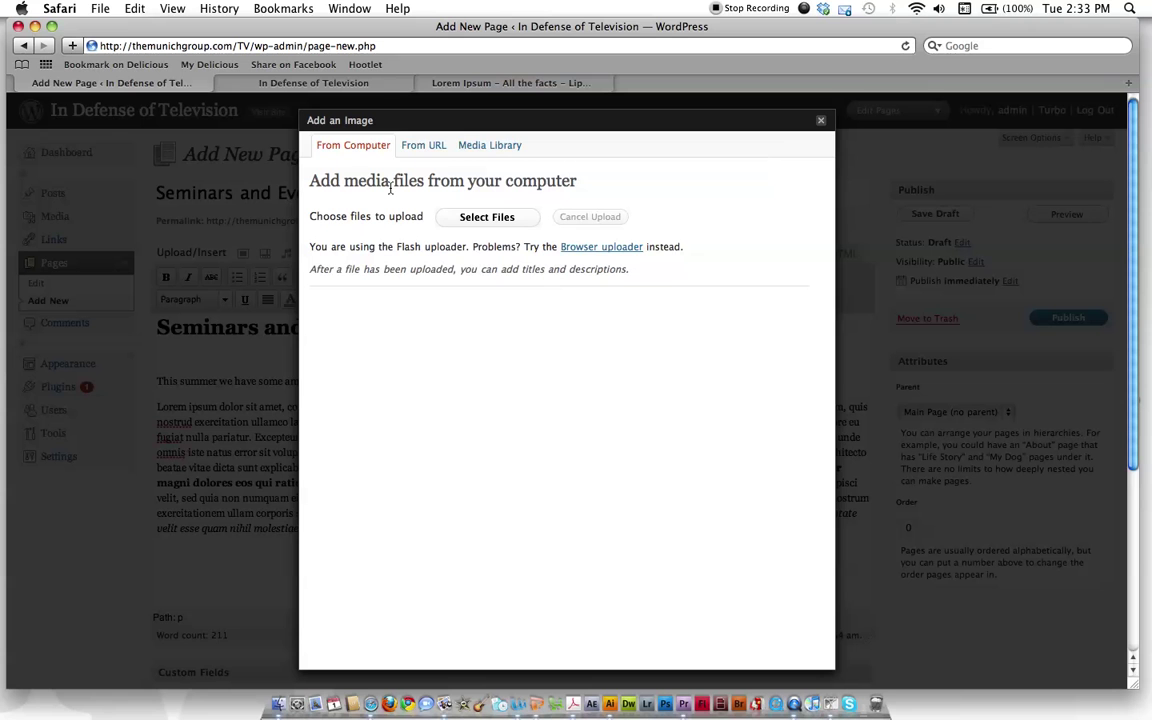
pyautogui.click(489, 220)
pyautogui.scroll(-10, 491, 224)
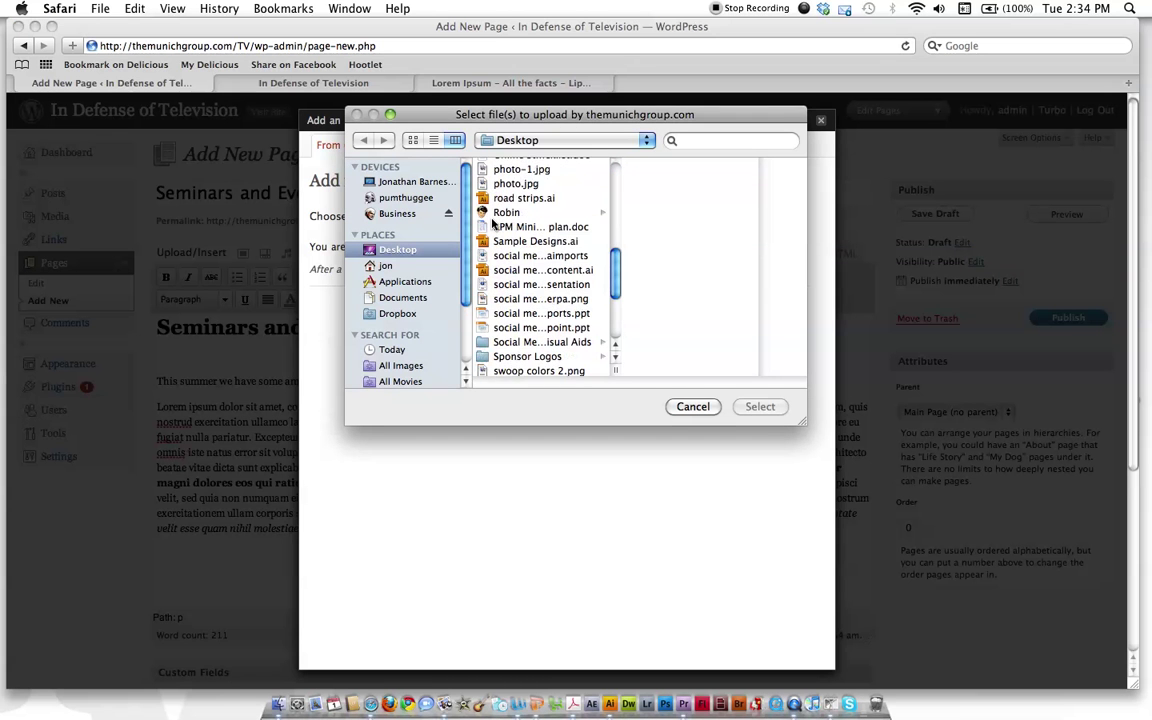
pyautogui.scroll(-4, 563, 297)
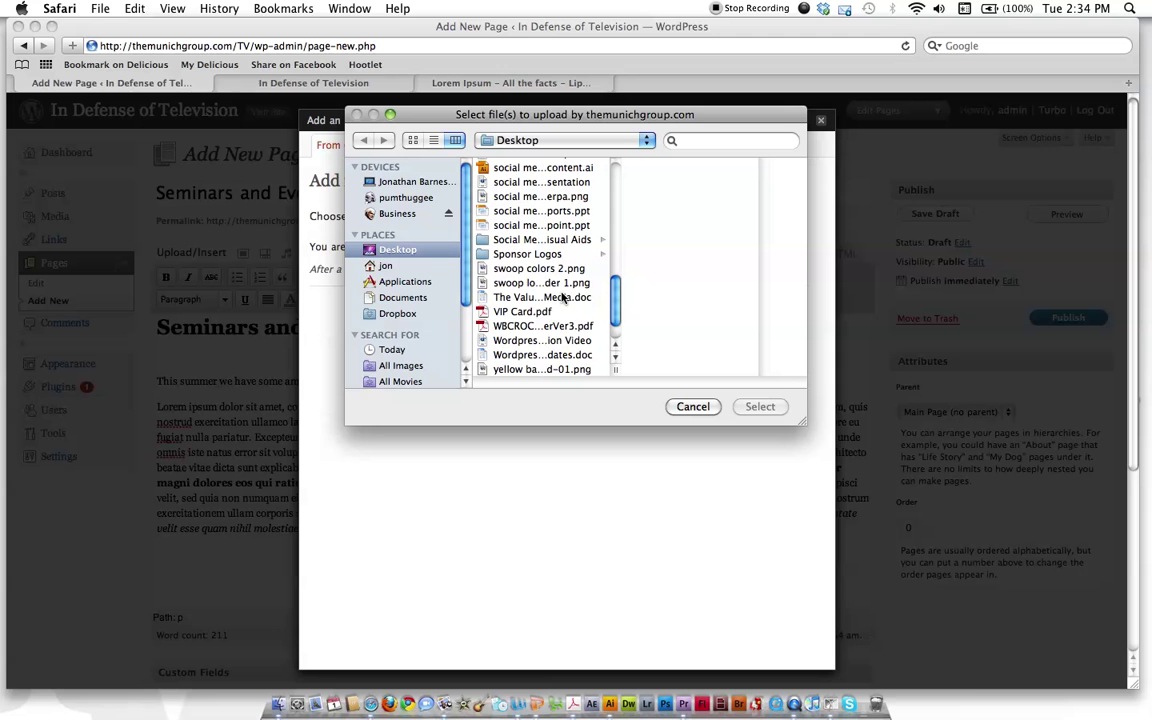
pyautogui.click(543, 283)
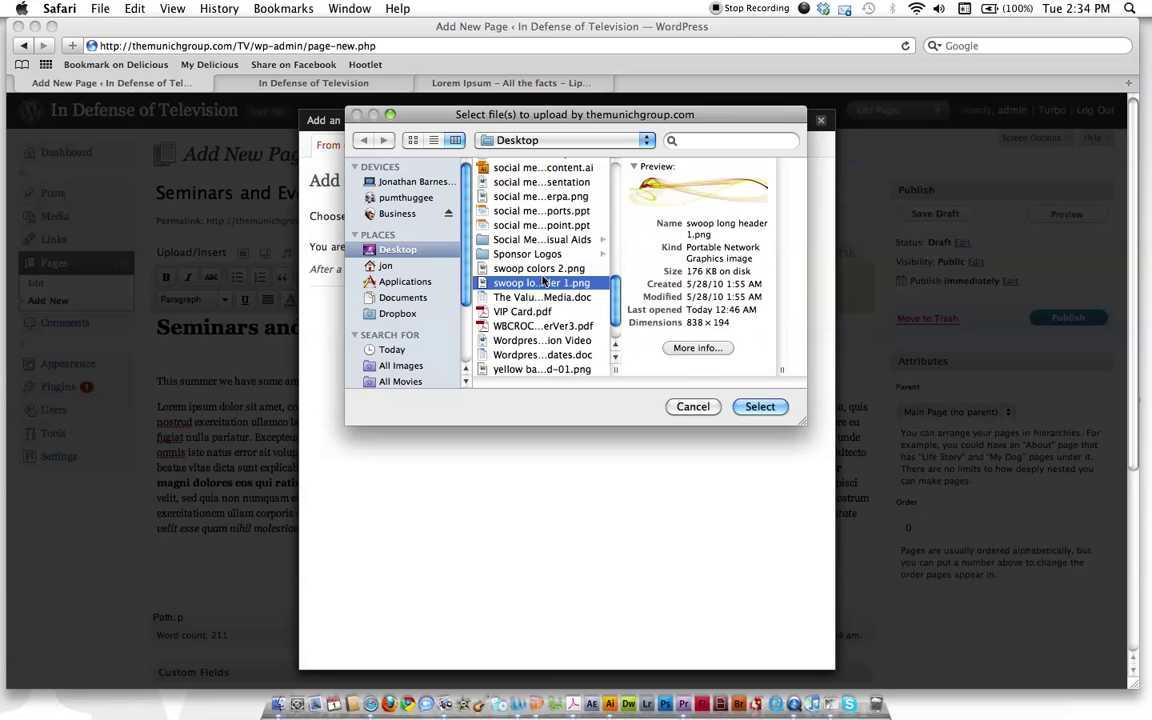
pyautogui.click(543, 255)
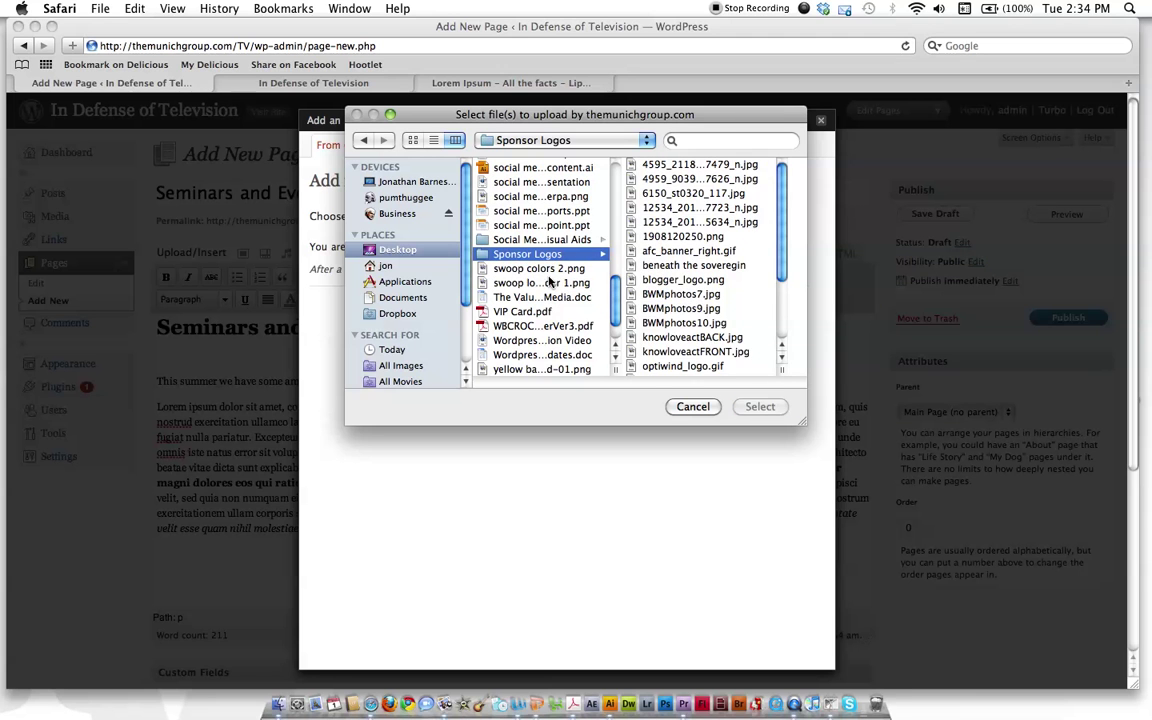
pyautogui.click(549, 283)
pyautogui.scroll(-1, 550, 275)
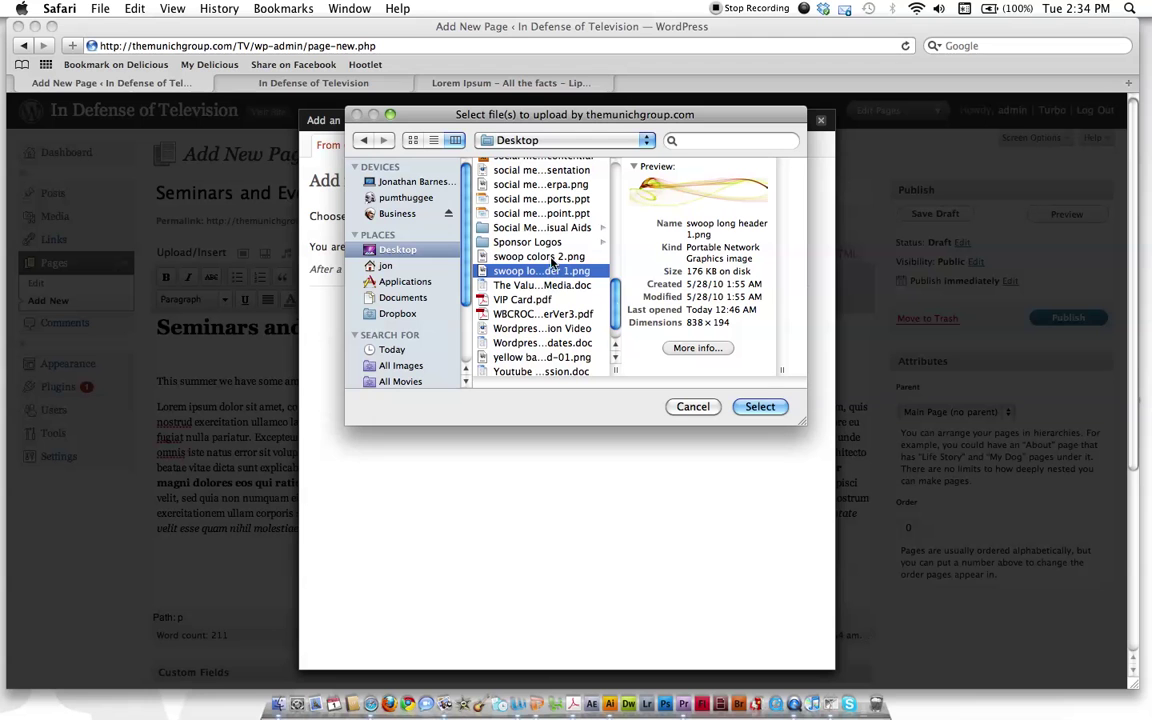
pyautogui.click(778, 408)
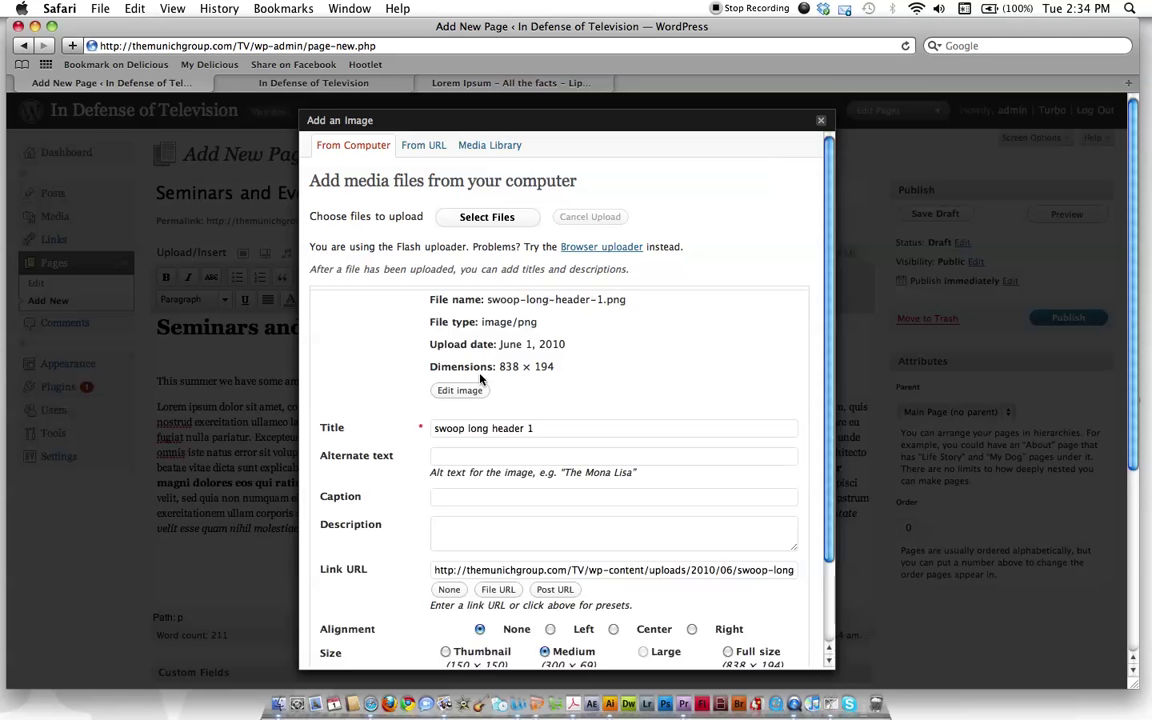
# - Change the image title to 'swoopy image'
pyautogui.click(504, 428)
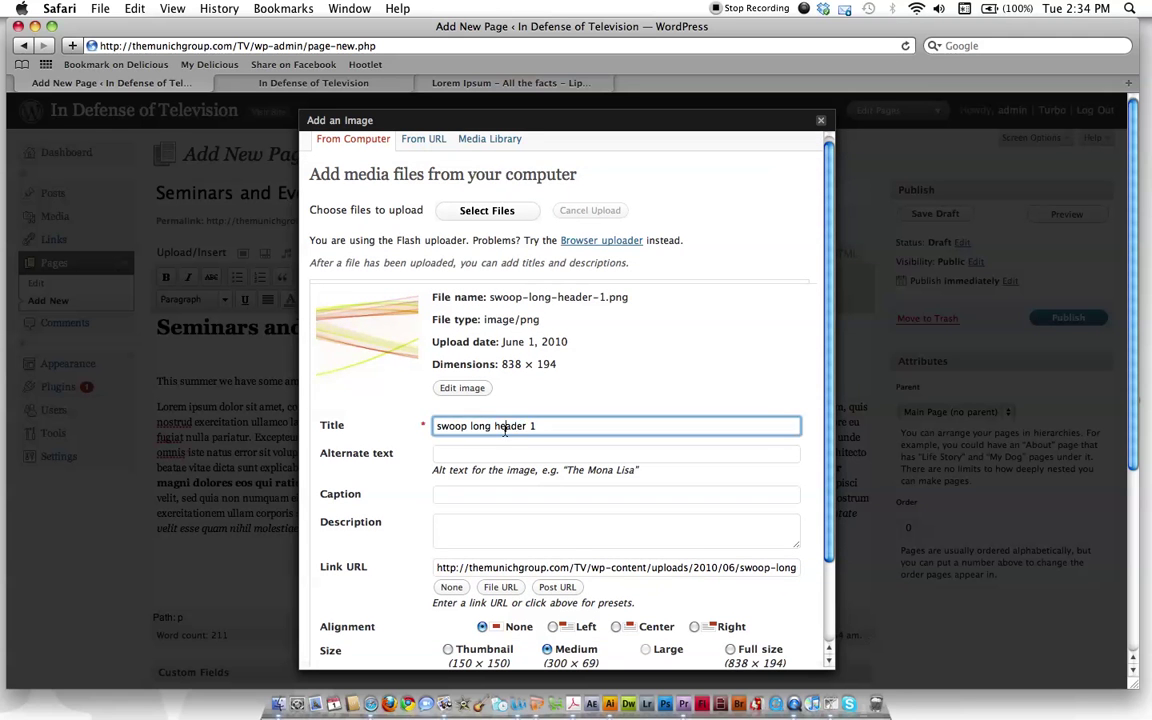
pyautogui.tripleClick(504, 428)
pyautogui.write('swoopy image')
pyautogui.scroll(-1, 675, 511)
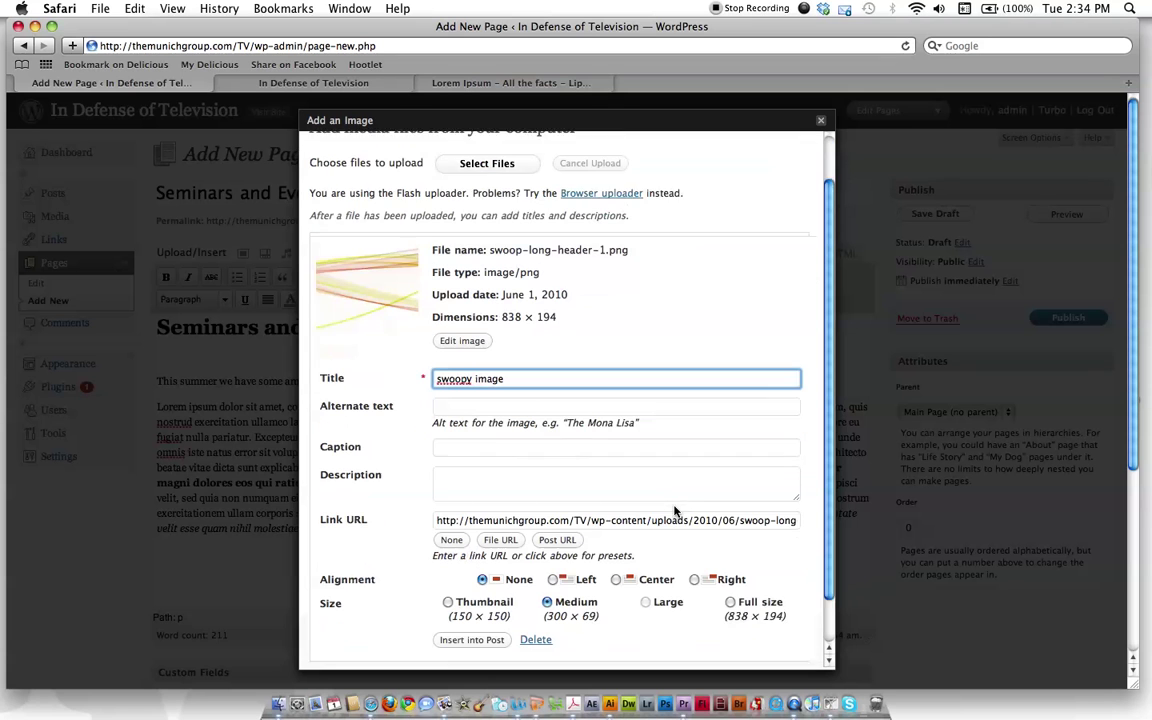
pyautogui.scroll(-2, 675, 511)
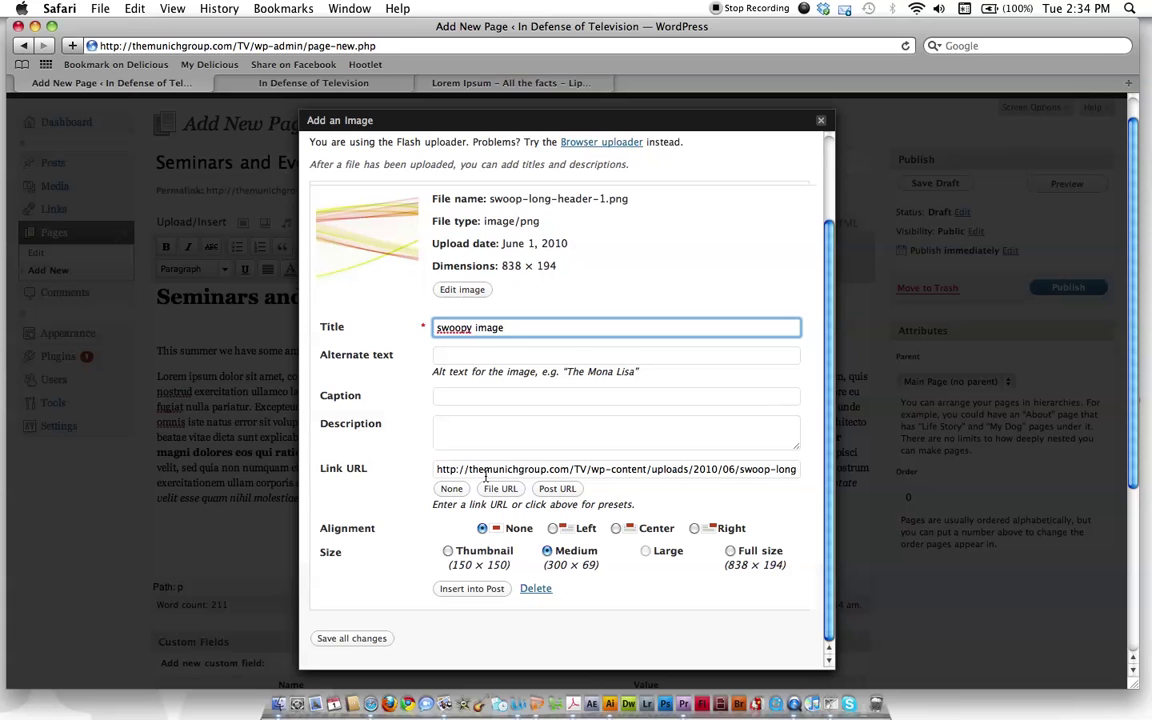
# - Set the link to None and alignment to Left, then insert the image into the page
pyautogui.doubleClick(486, 470)
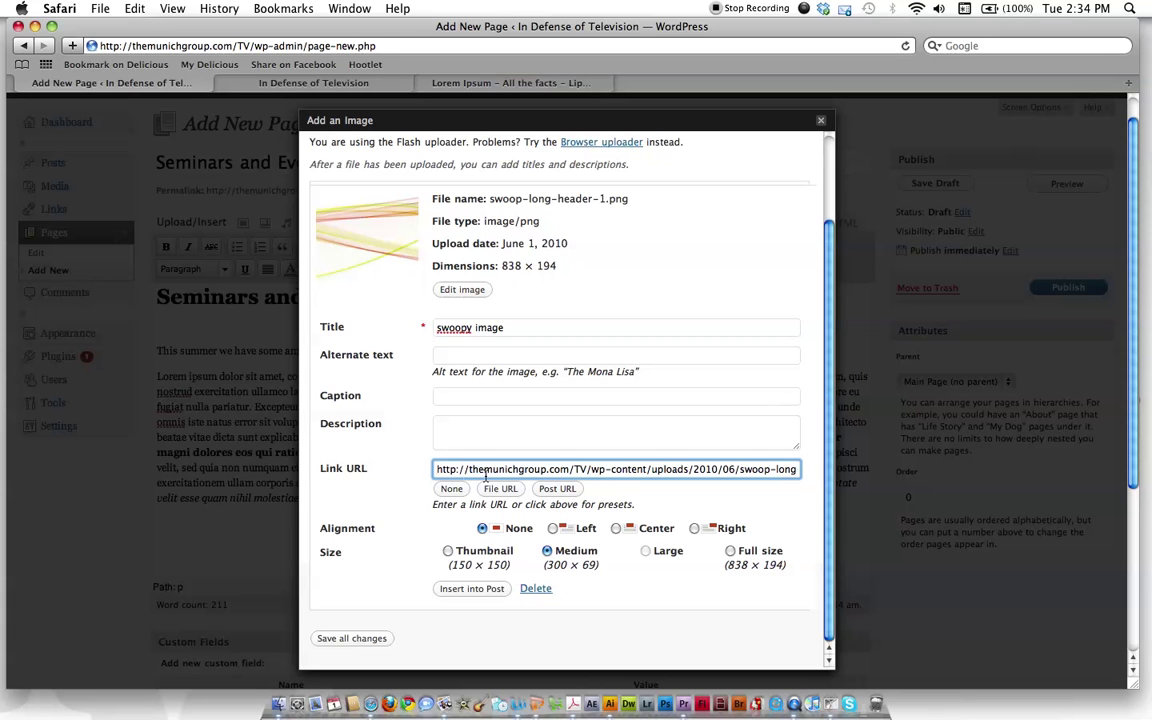
pyautogui.click(452, 488)
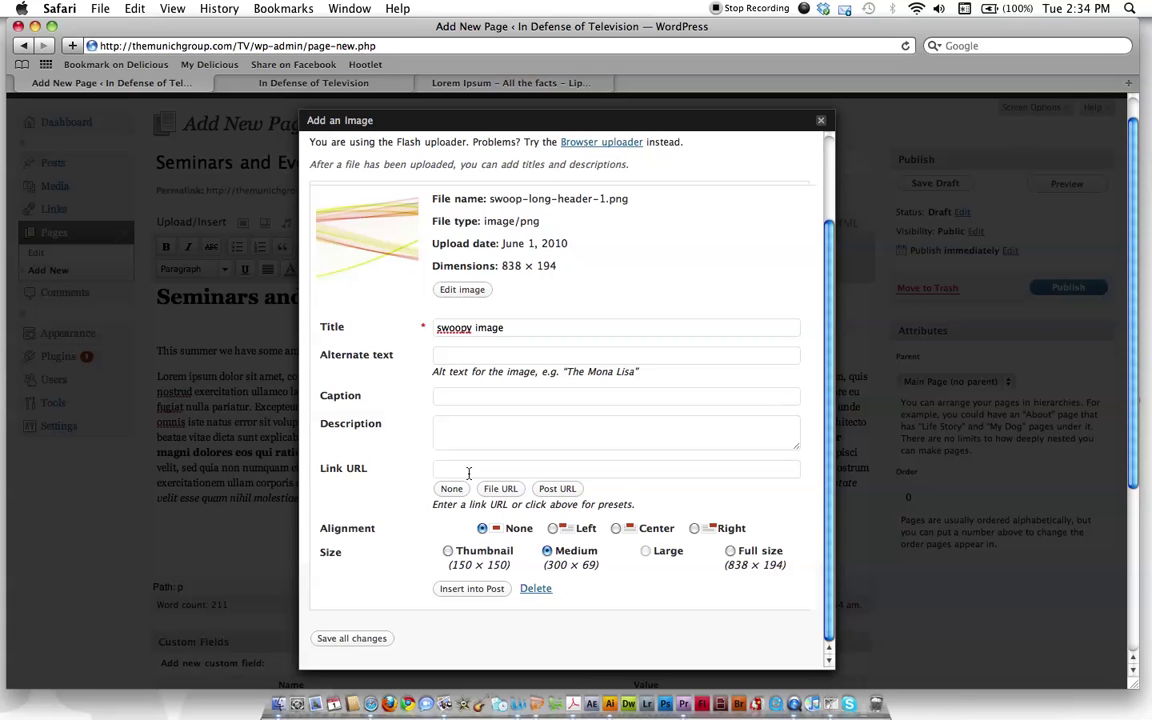
pyautogui.scroll(-2, 640, 530)
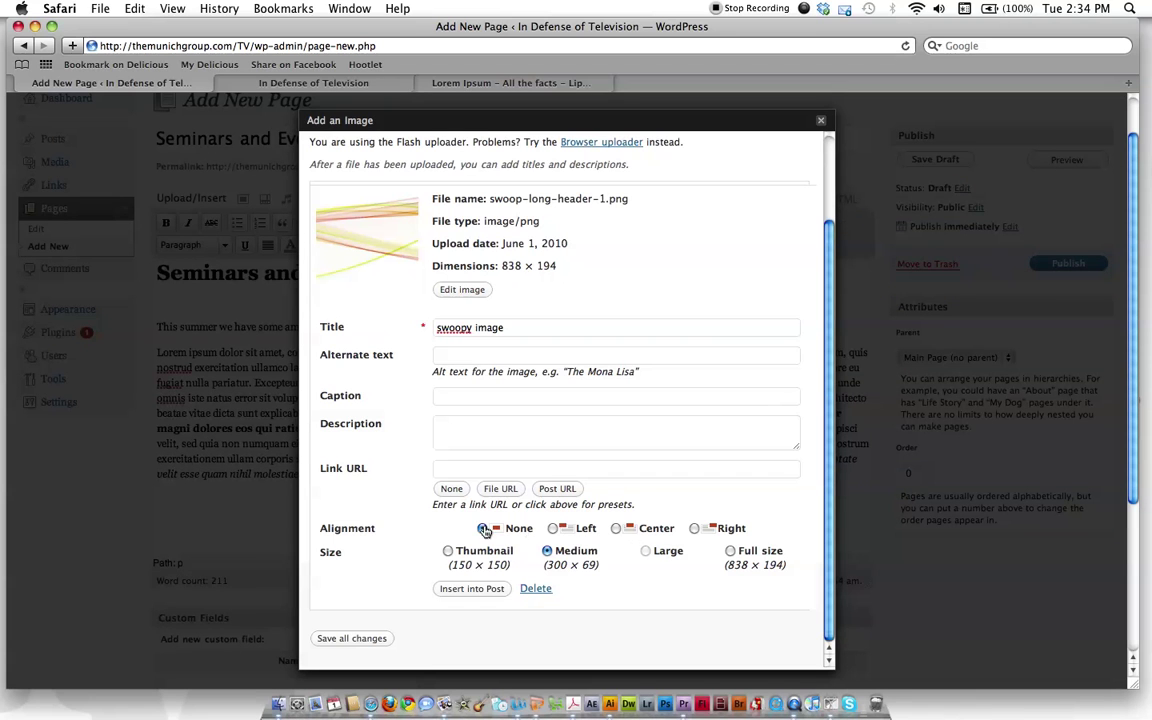
pyautogui.click(553, 529)
pyautogui.scroll(-2, 500, 570)
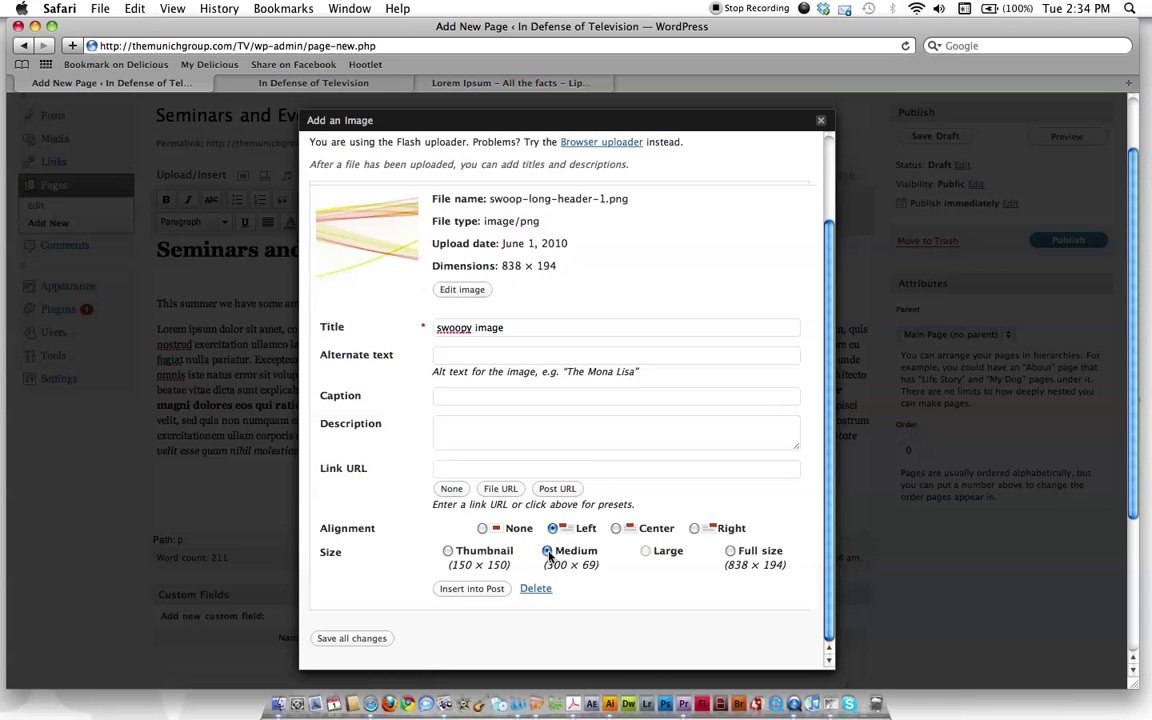
pyautogui.scroll(5, 548, 555)
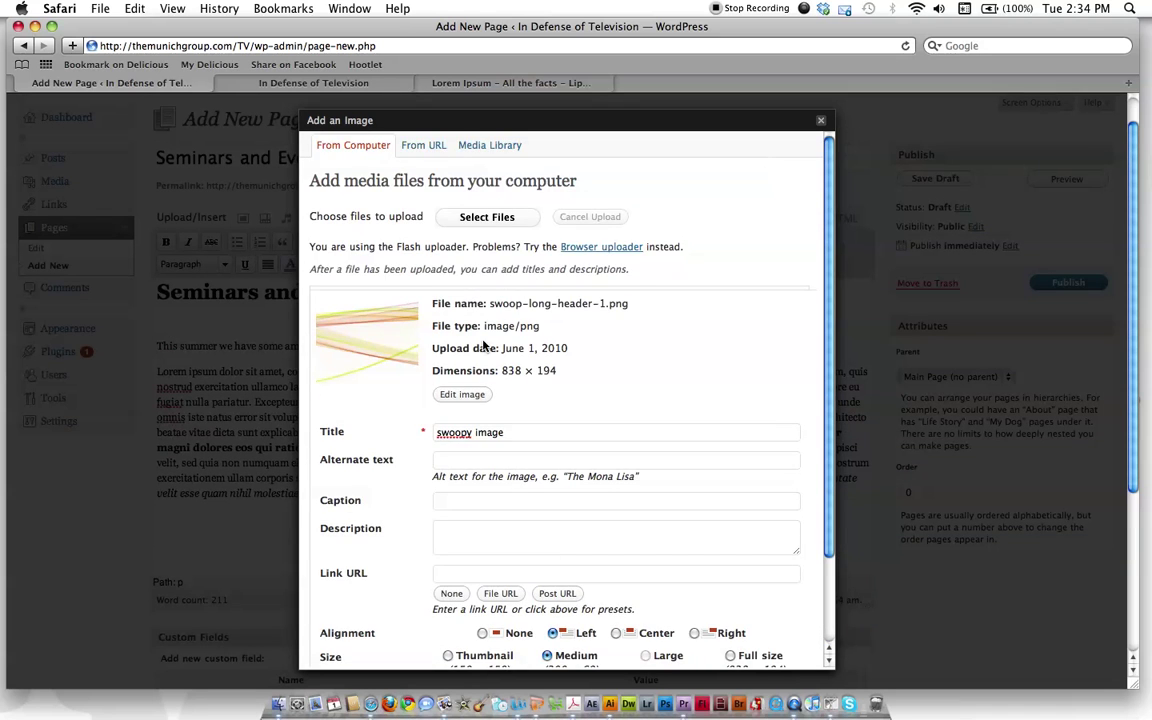
pyautogui.scroll(-3, 440, 320)
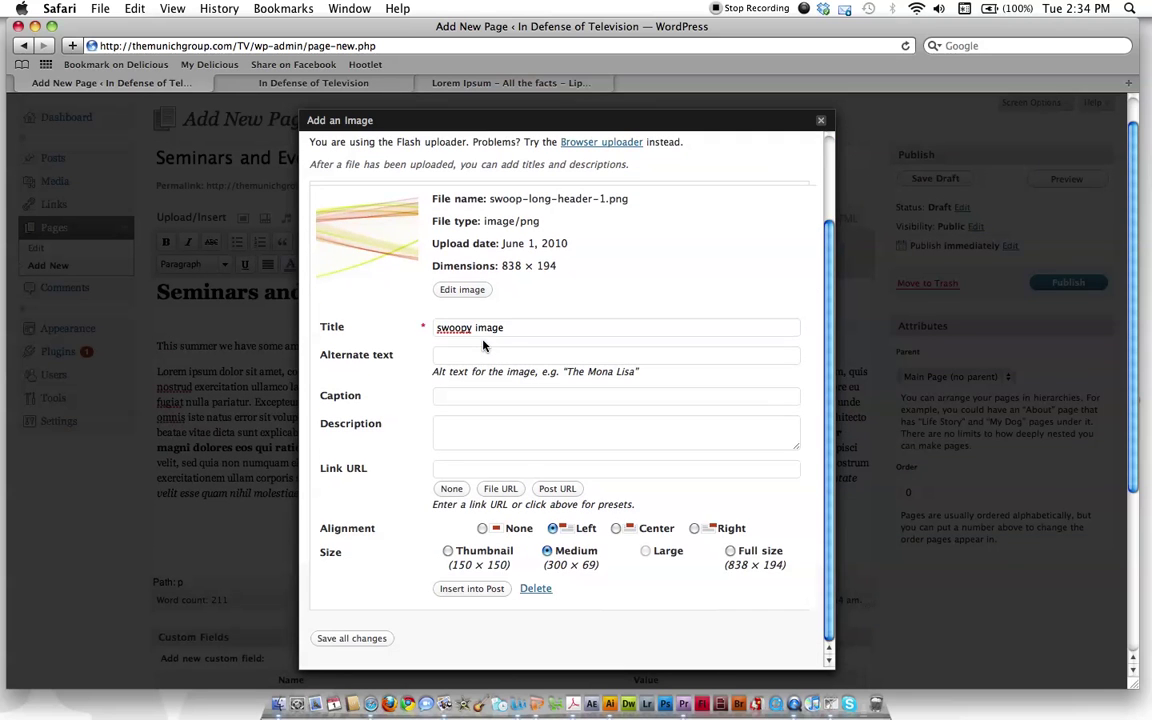
pyautogui.click(459, 588)
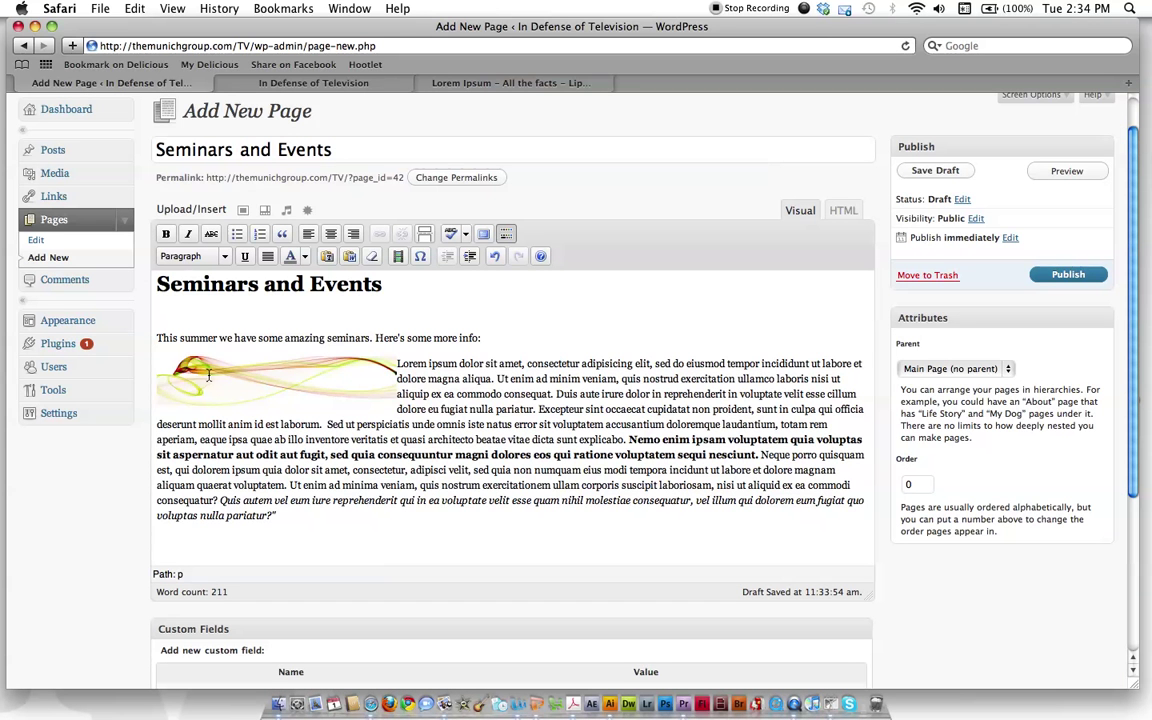
pyautogui.click(208, 374)
pyautogui.click(318, 424)
pyautogui.click(250, 386)
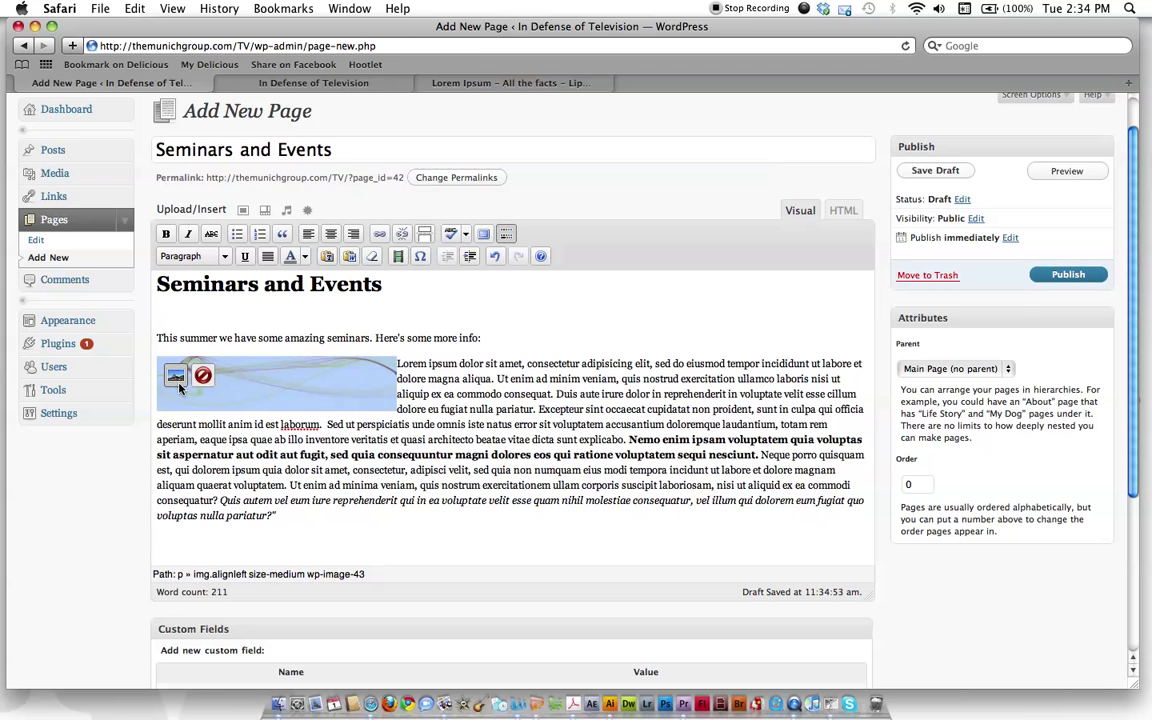
pyautogui.click(176, 377)
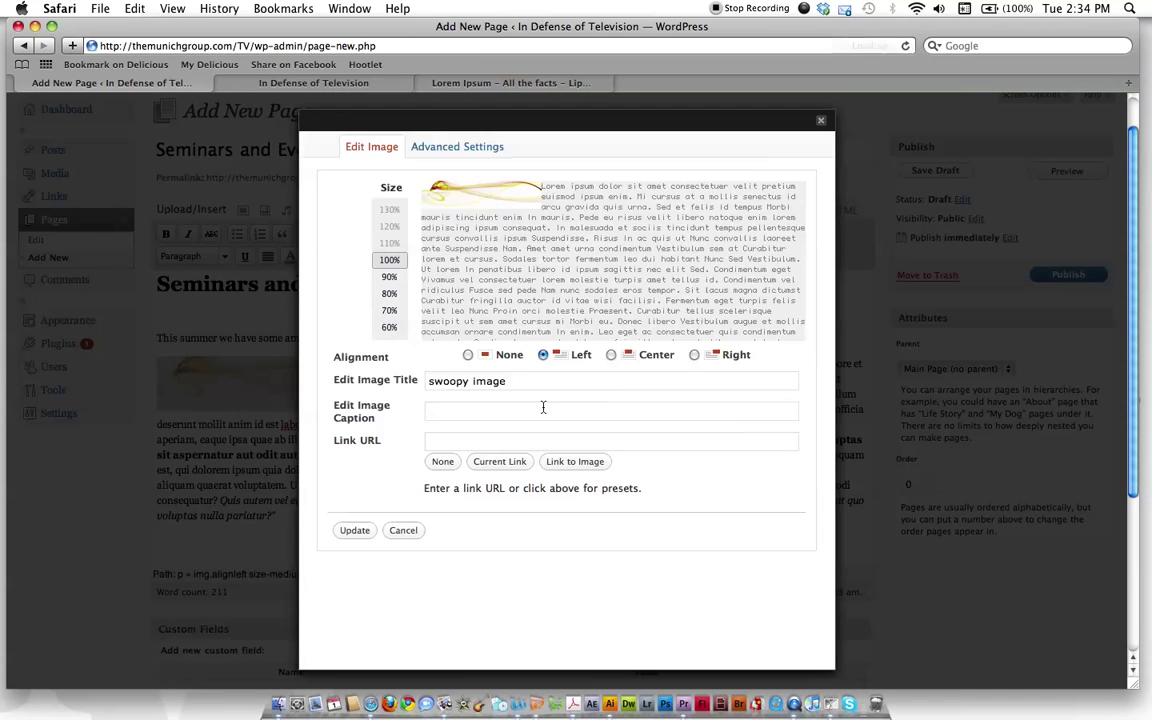
pyautogui.click(390, 328)
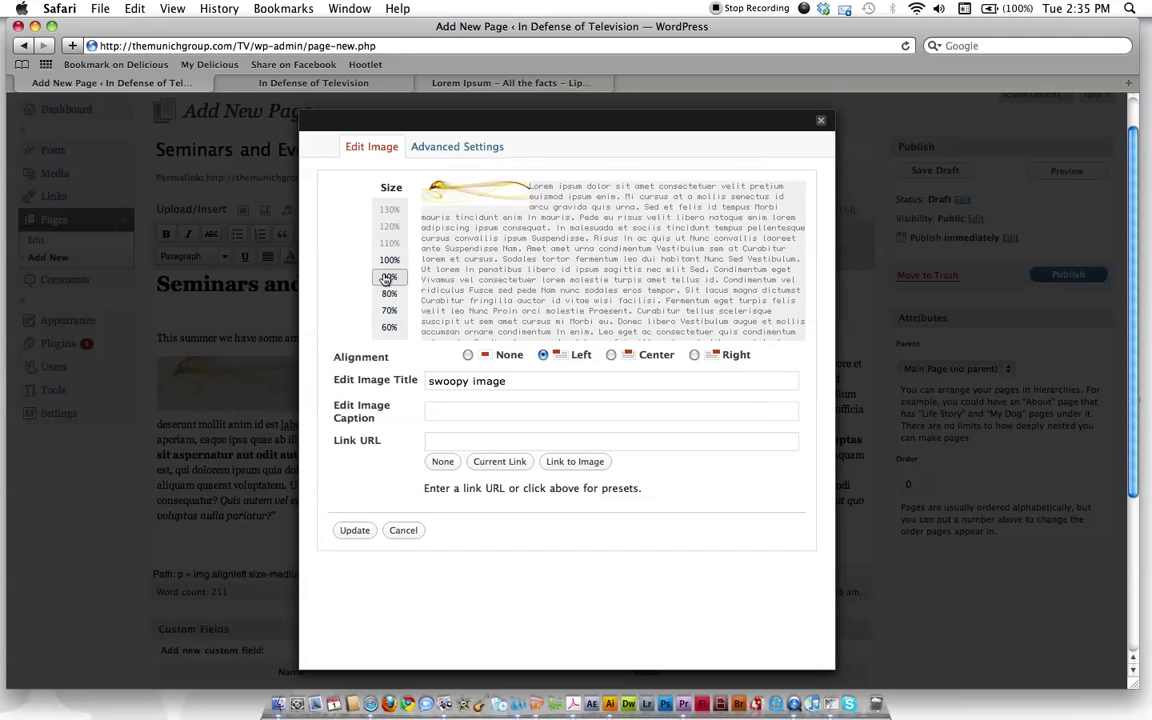
pyautogui.click(389, 260)
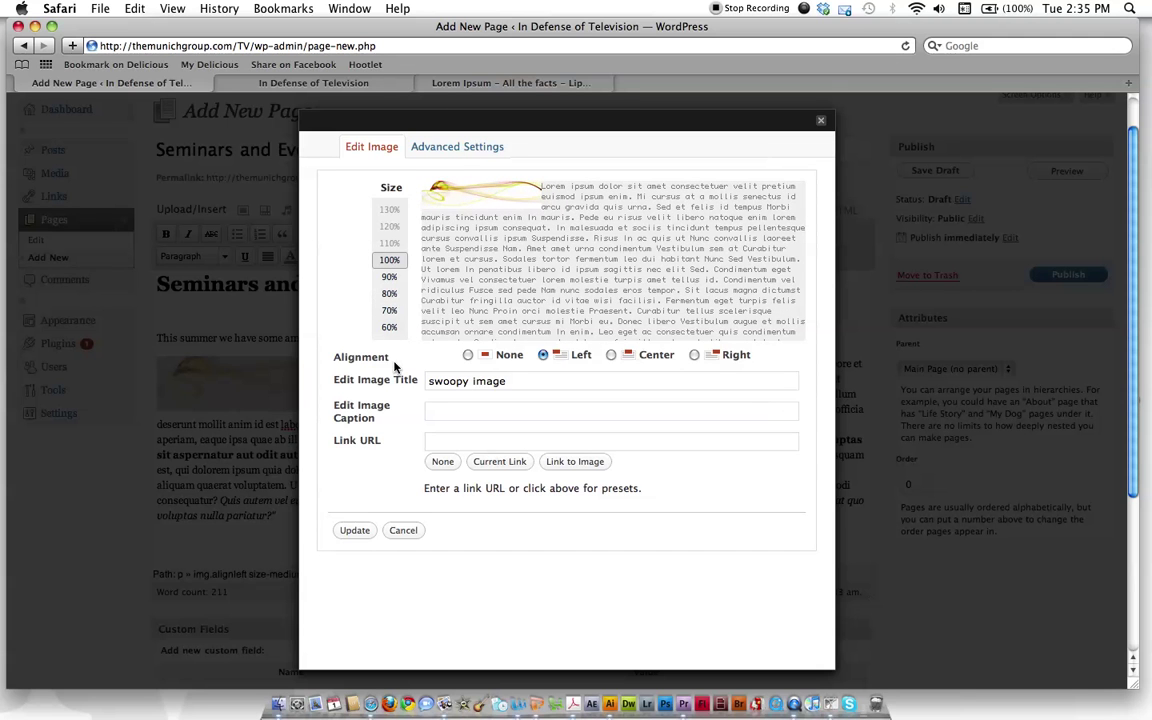
pyautogui.click(456, 162)
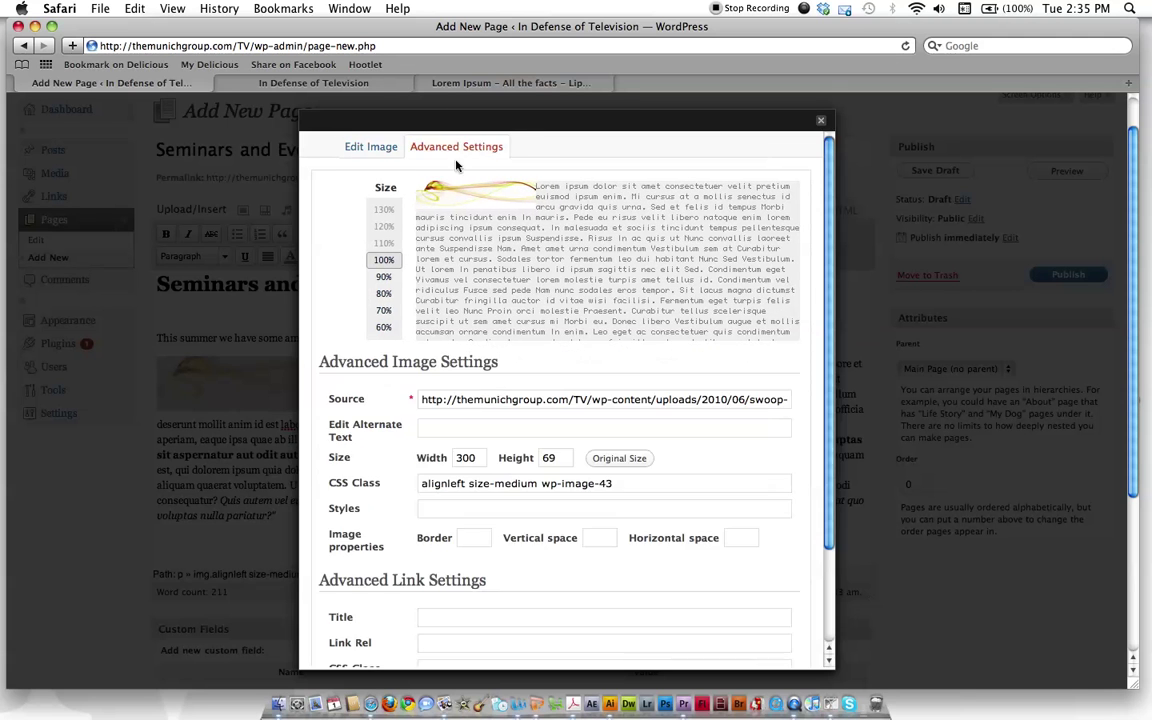
pyautogui.click(476, 539)
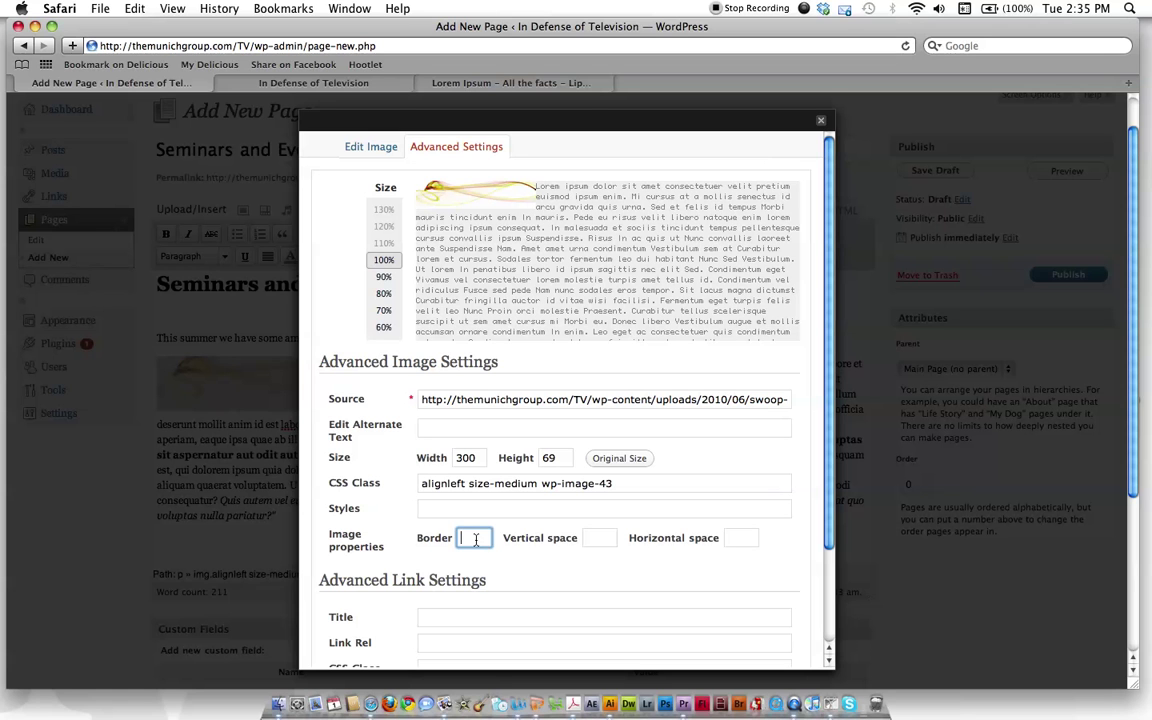
pyautogui.click(466, 458)
# - Drag the swoopy image up to the start of the 'This summer we have some amazing seminars' line
pyautogui.click(820, 120)
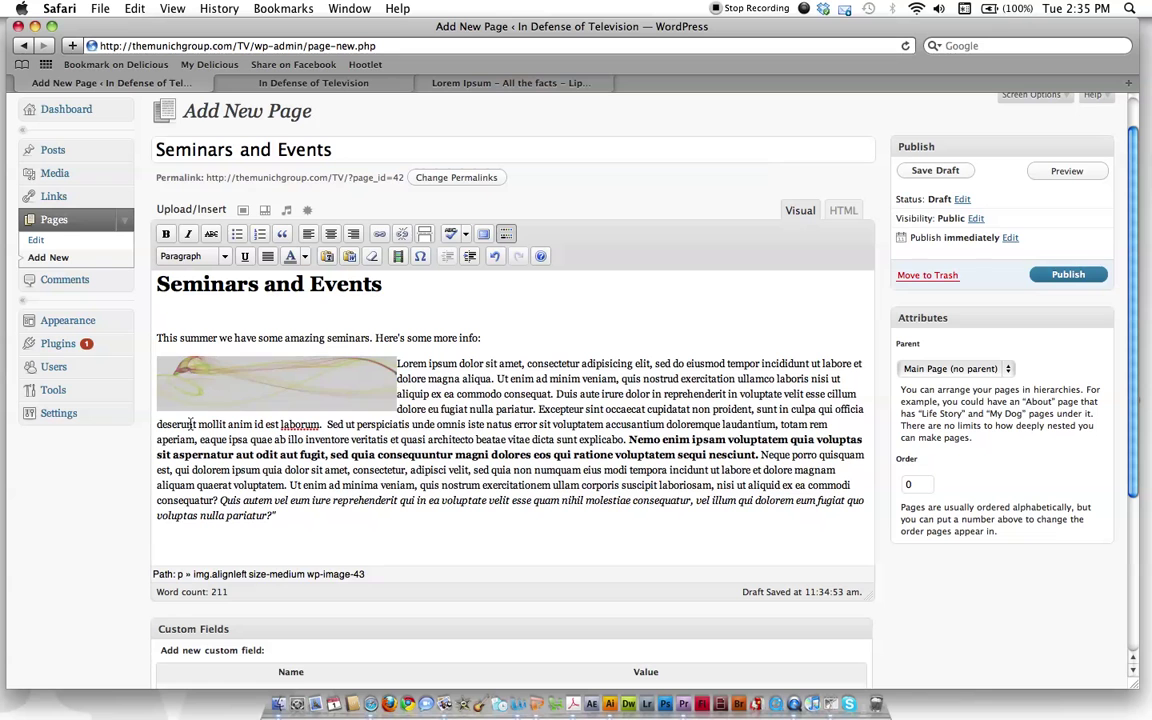
pyautogui.click(195, 424)
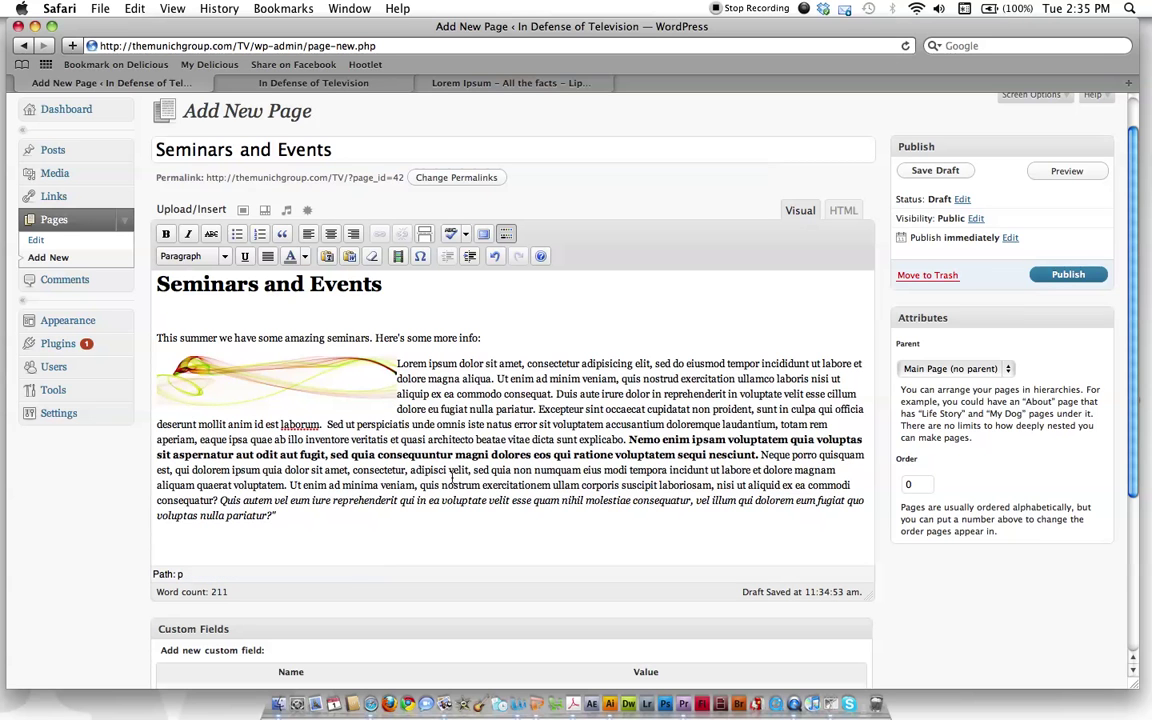
pyautogui.click(172, 376)
pyautogui.moveTo(172, 376); pyautogui.dragTo(558, 498)
pyautogui.click(548, 344)
pyautogui.click(377, 440)
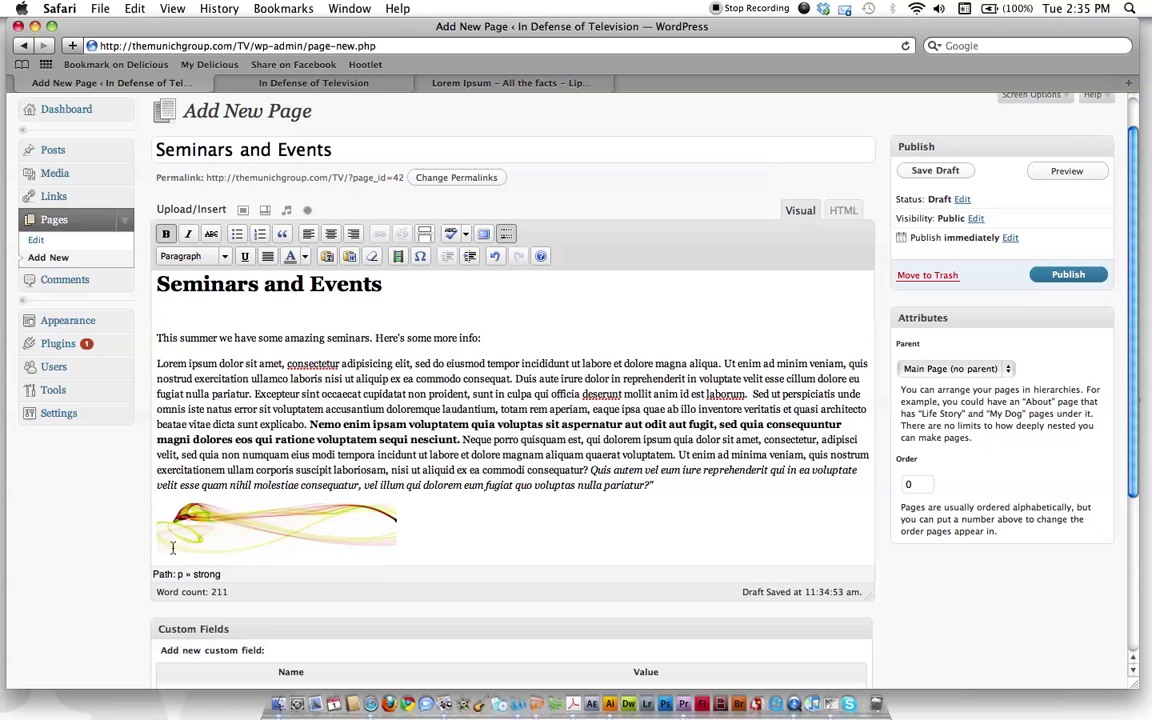
pyautogui.moveTo(172, 547); pyautogui.dragTo(145, 308)
pyautogui.click(448, 377)
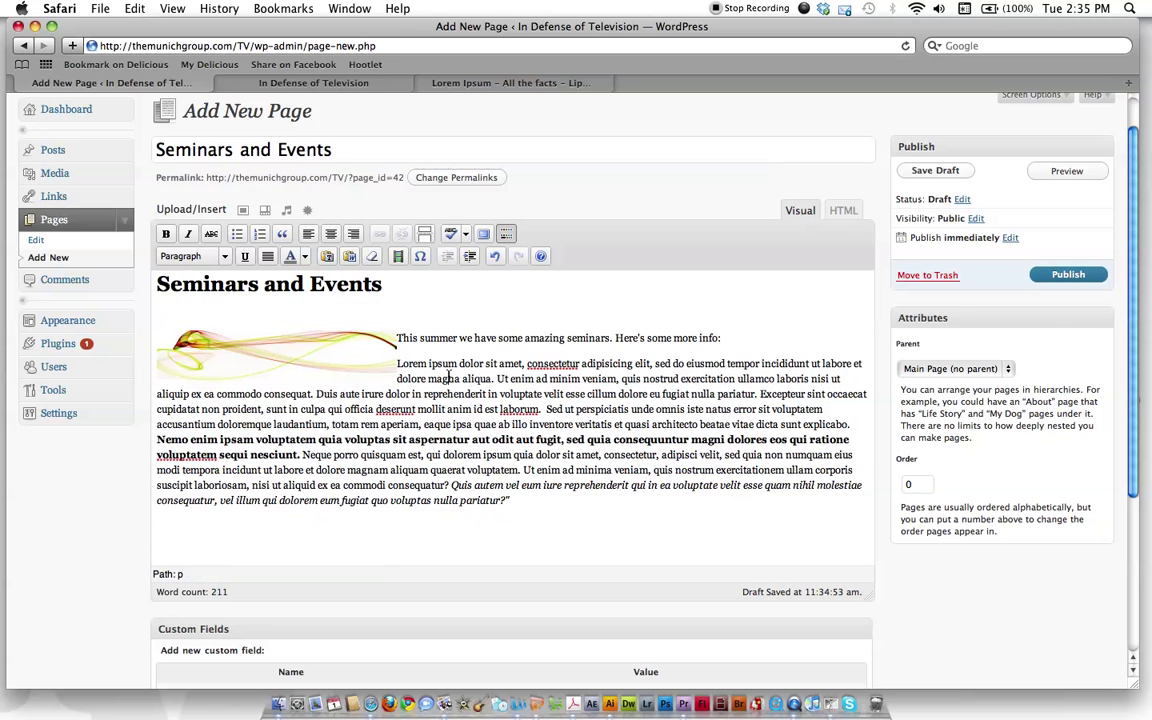